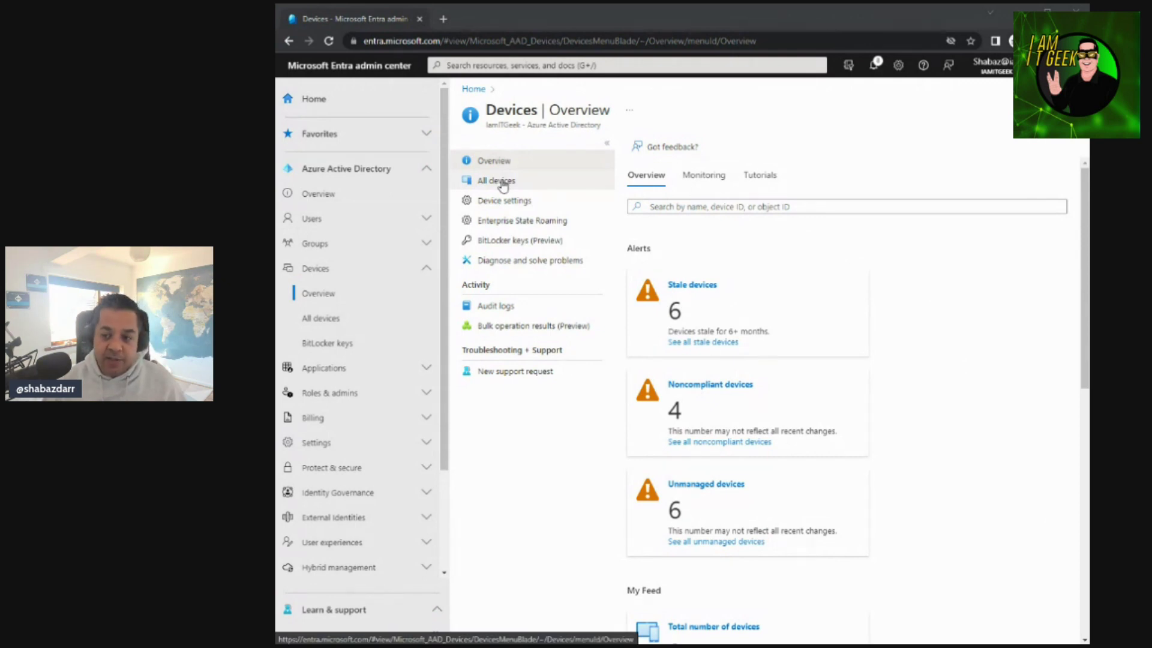
Open the All devices list showing the 8 devices with their OS, version and join type.
scroll(709, 425, down, 5)
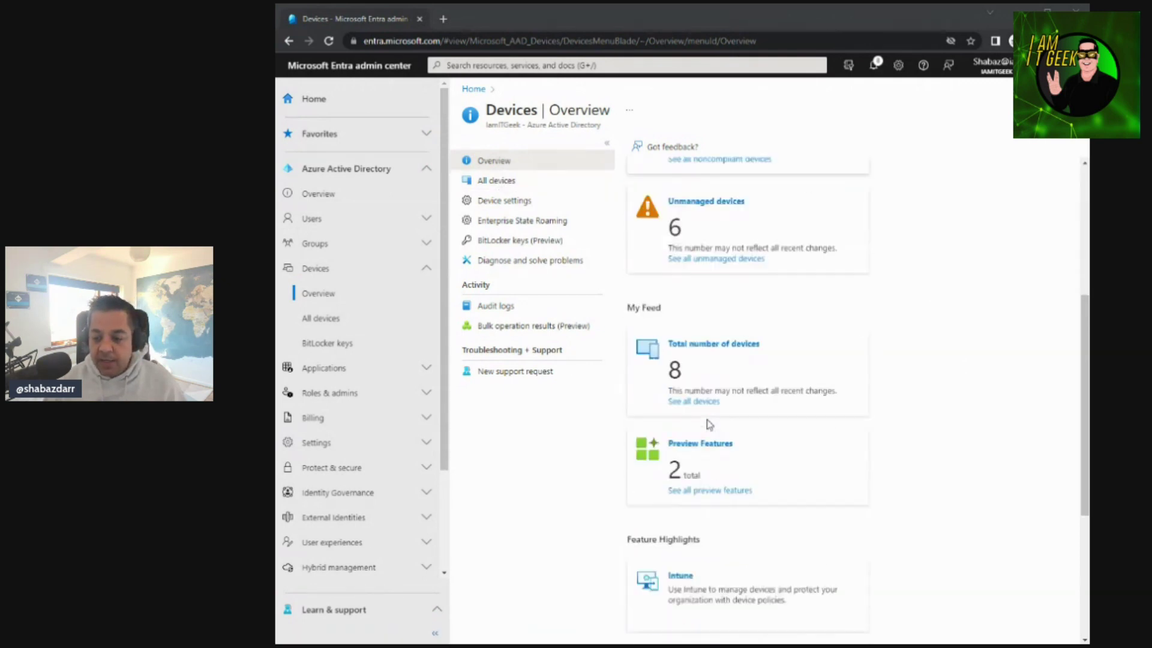
scroll(709, 425, up, 5)
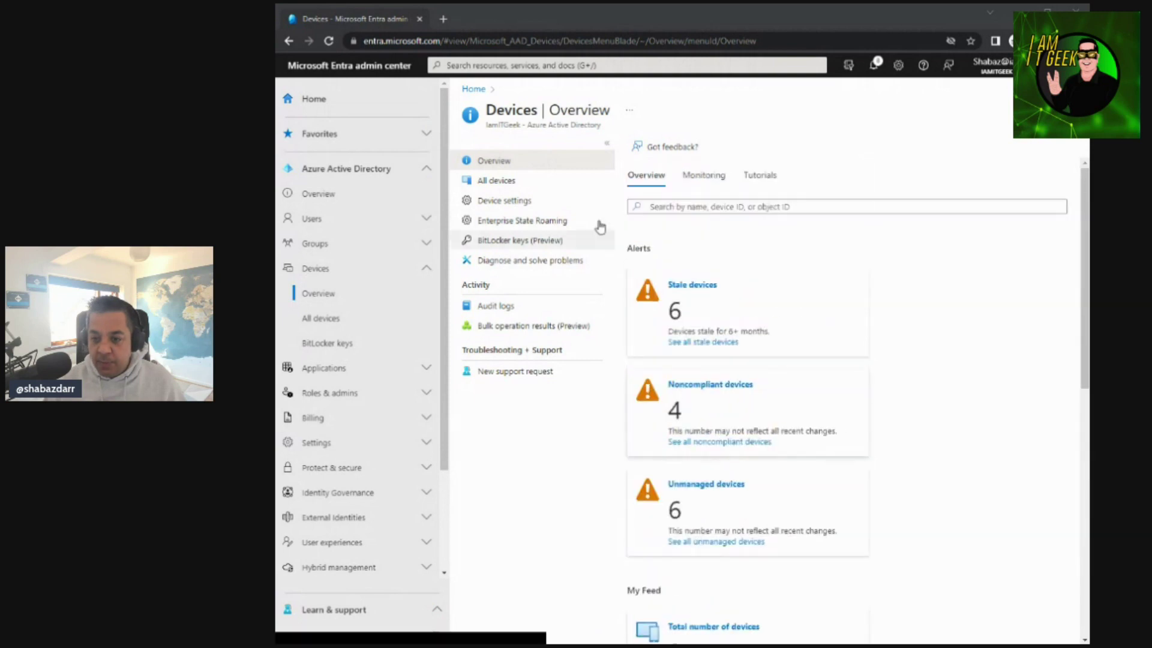
click(497, 181)
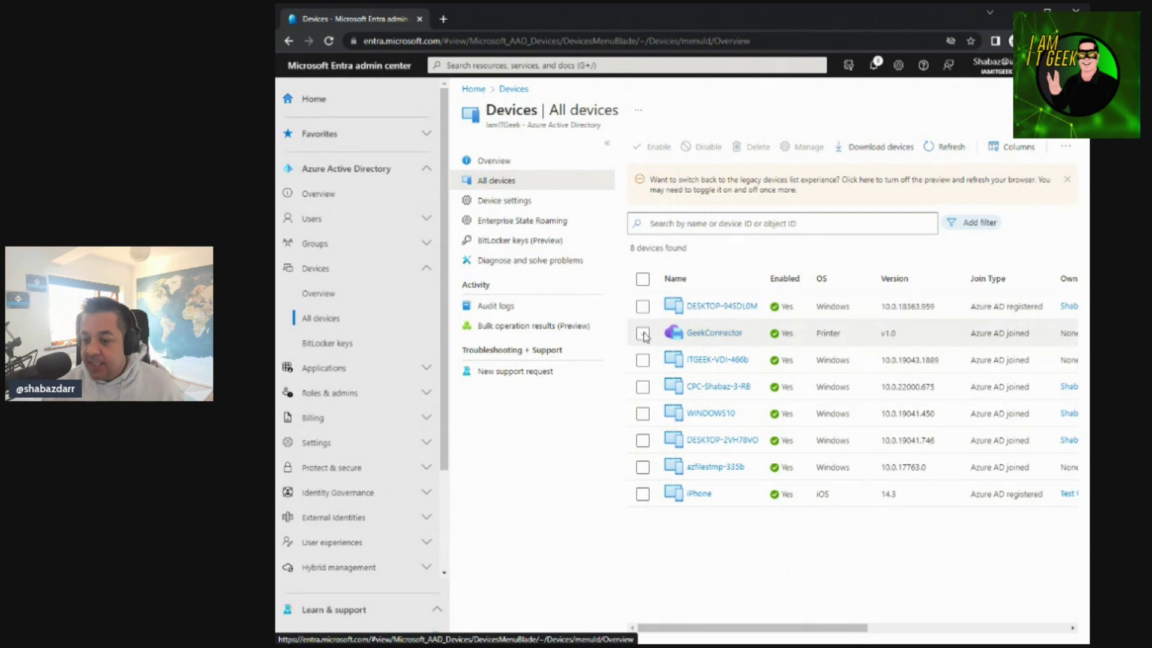
Select ITGEEK-VDI-466b in the device list and open its Properties page.
click(642, 360)
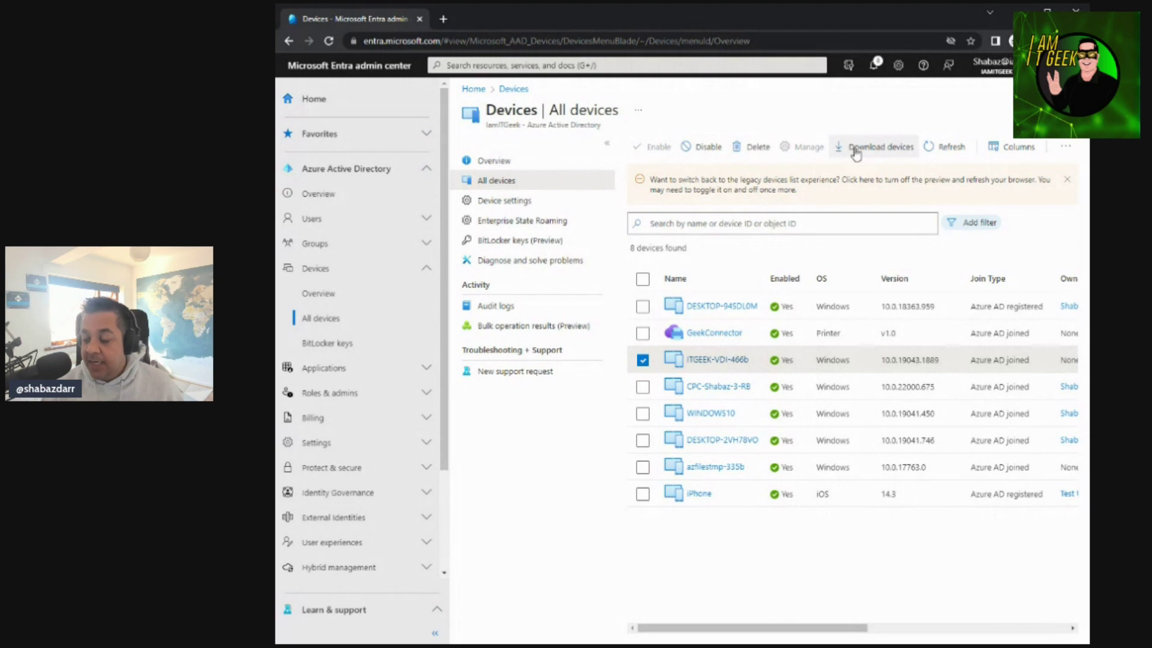
click(1065, 149)
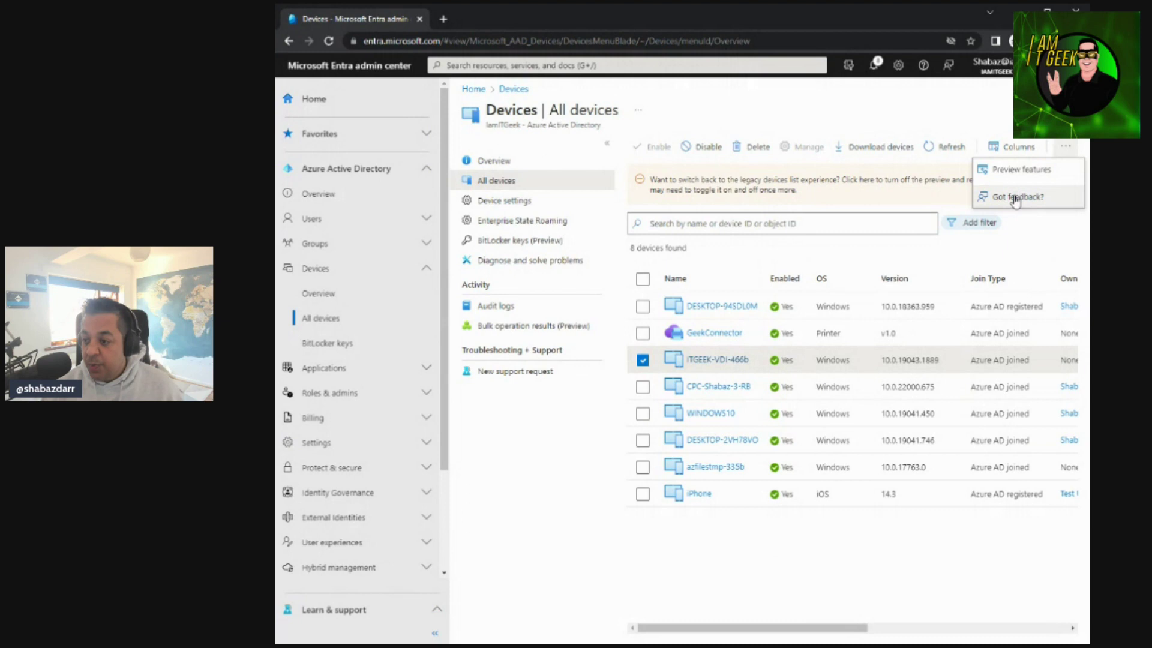
click(705, 360)
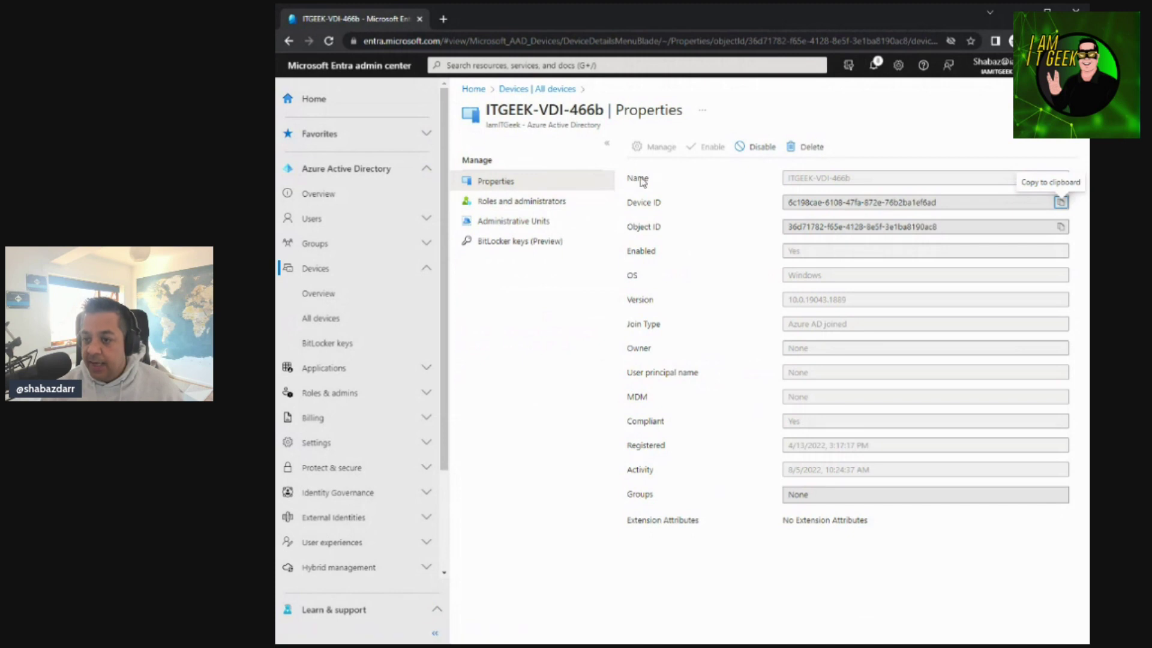
Copy the ITGEEK-VDI-466b Device ID and view its Cloud Device Administrator role under Roles and administrators.
click(1061, 202)
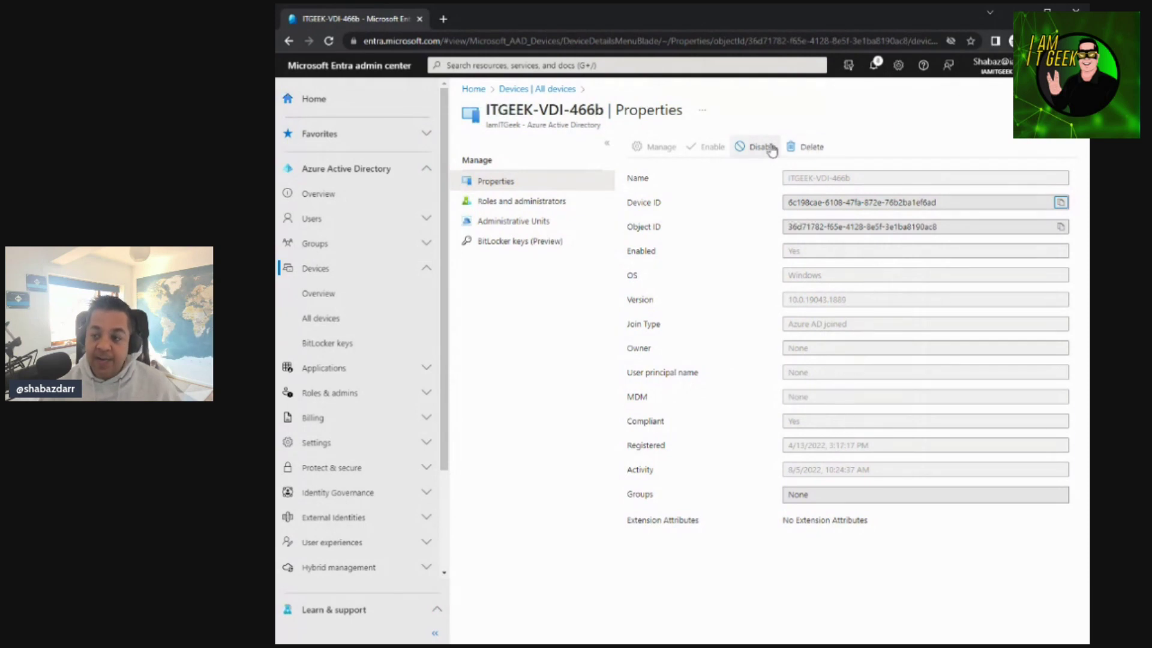
click(549, 204)
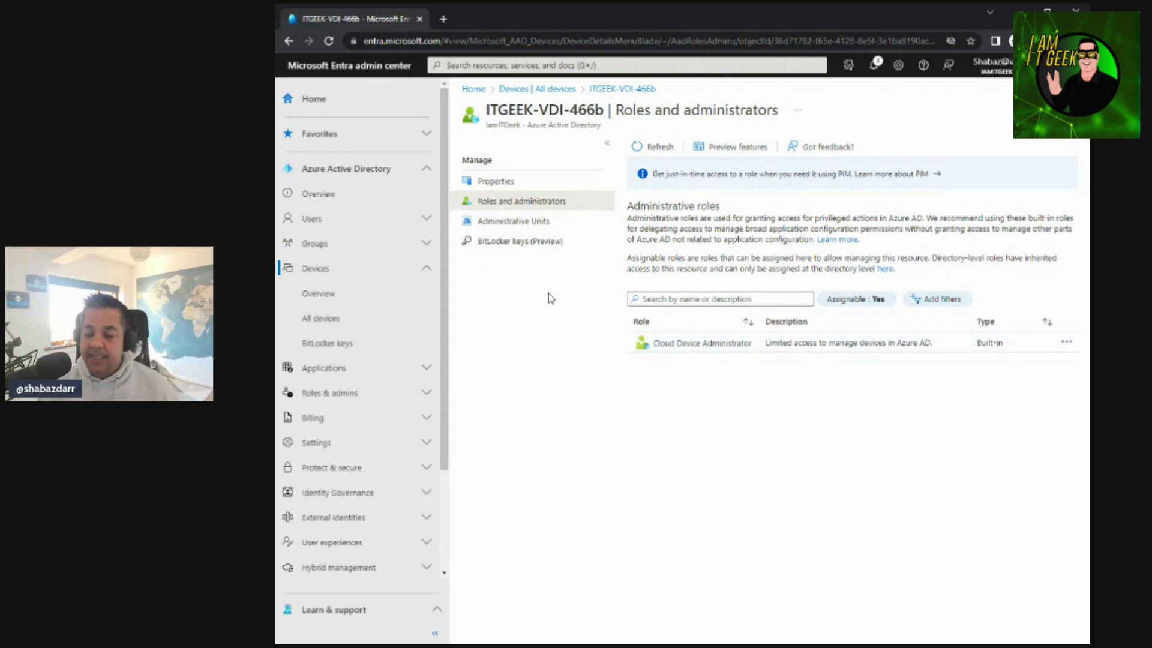
Check ITGEEK-VDI-466b's Administrative Units and BitLocker keys (both empty), then return to Properties.
click(540, 227)
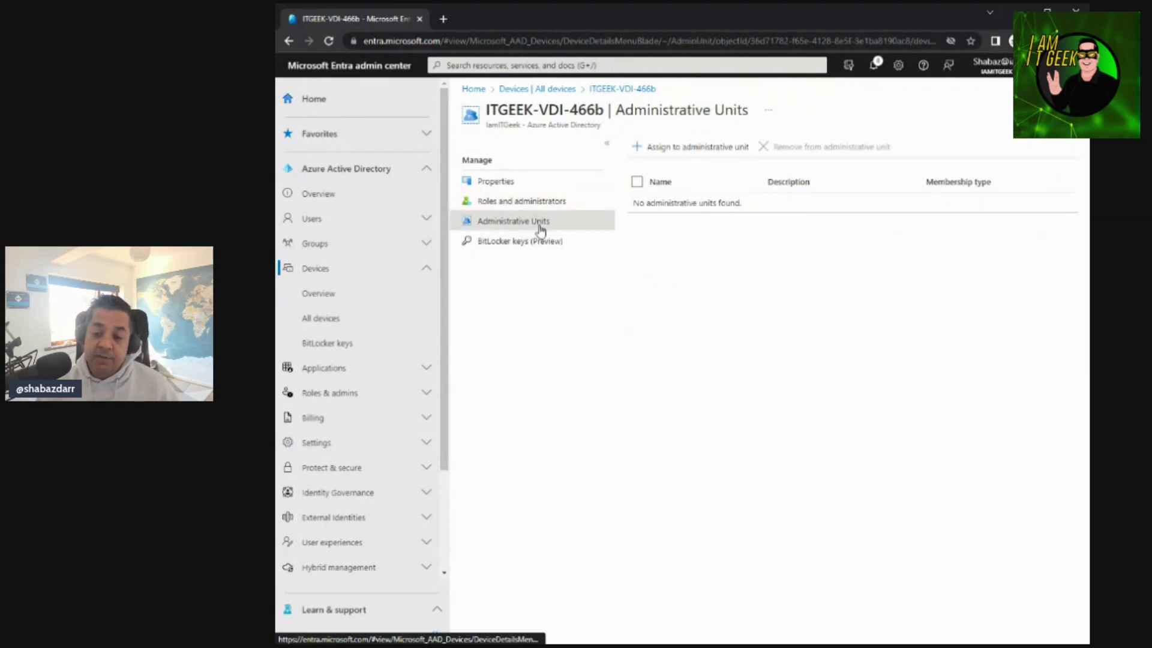
click(367, 398)
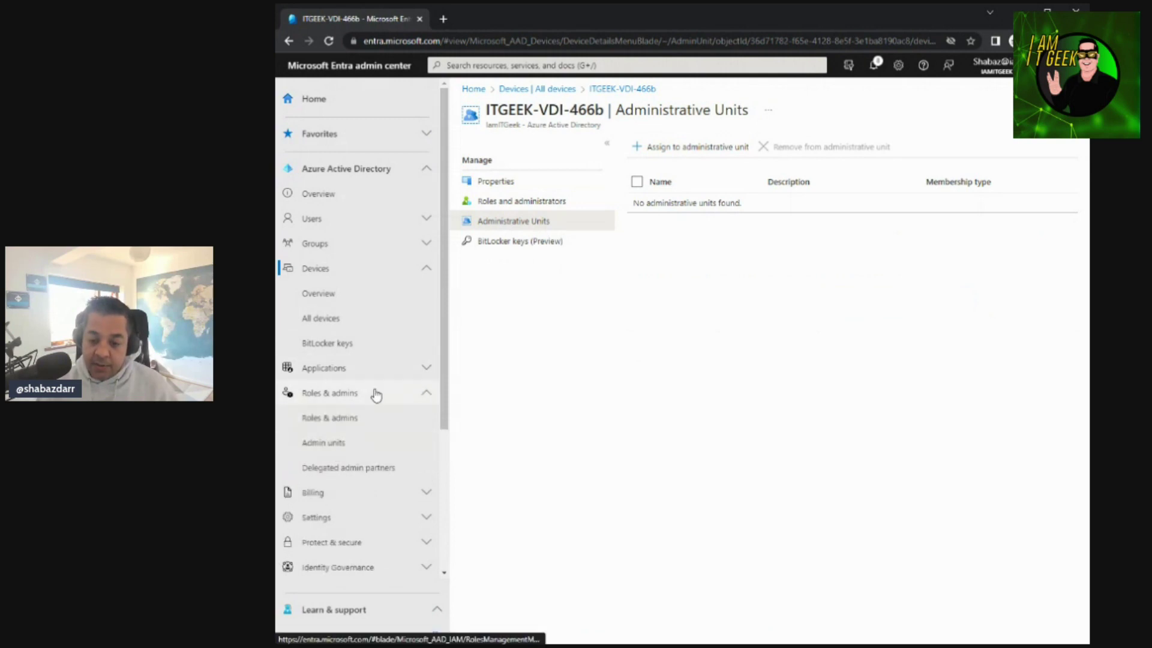
click(375, 395)
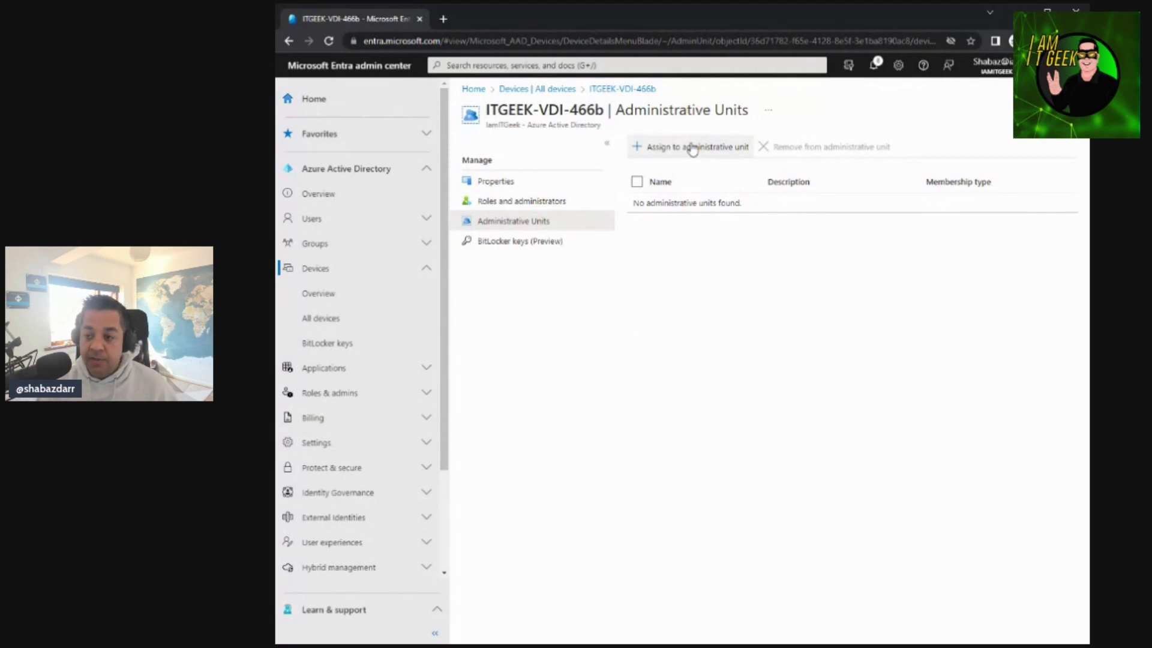
click(532, 246)
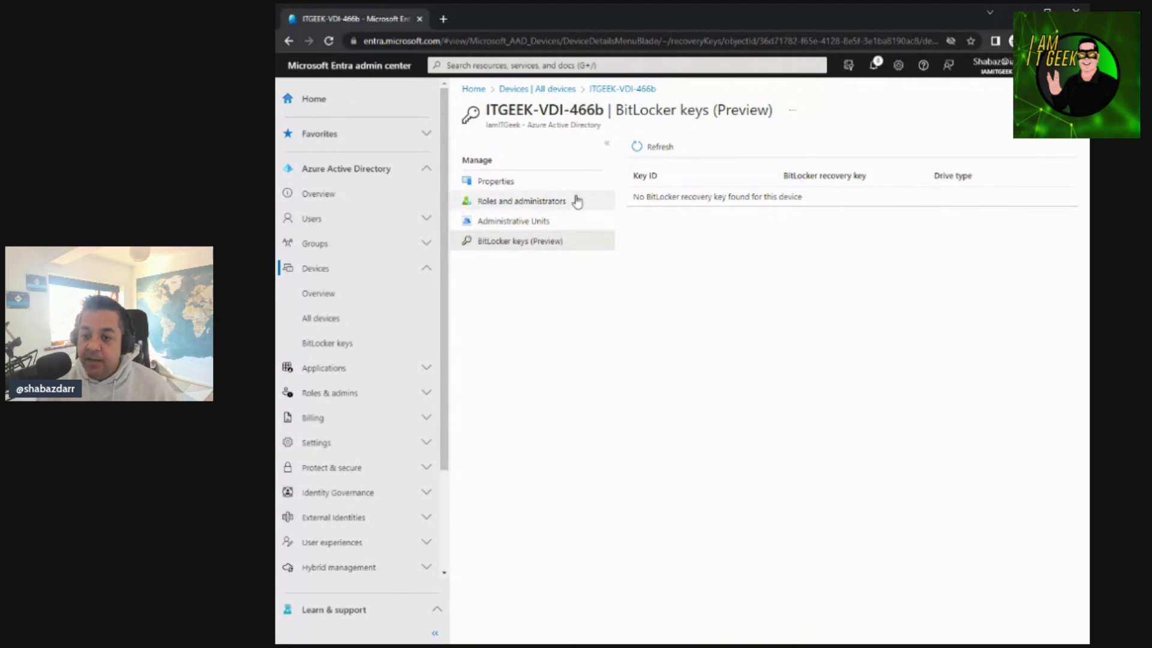
click(543, 188)
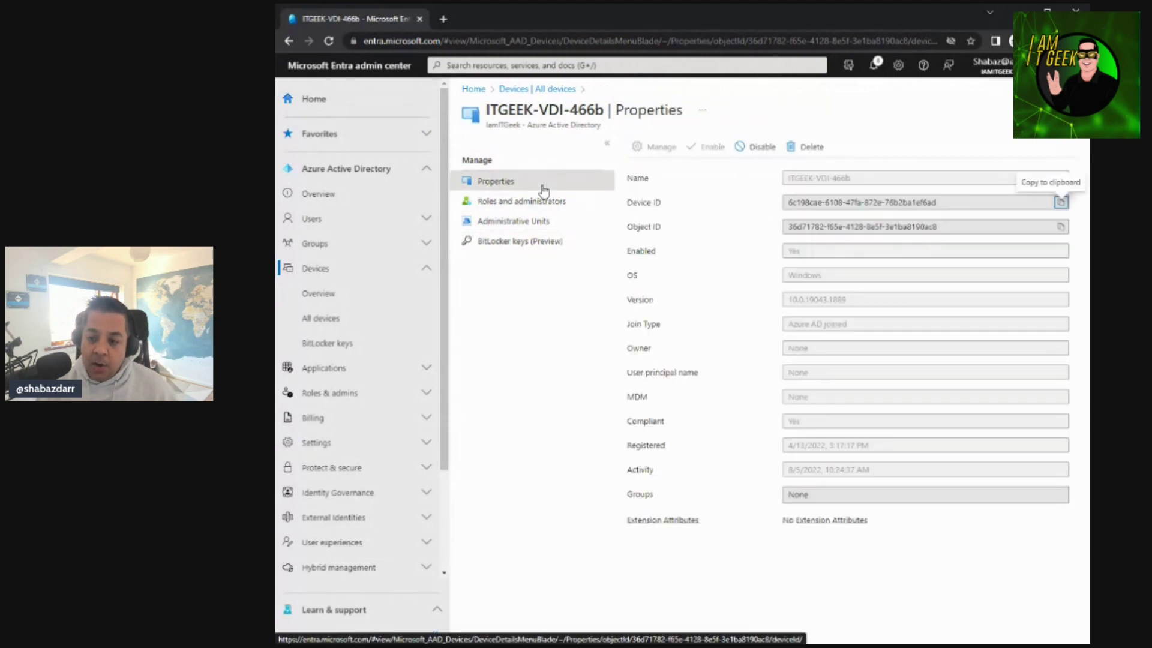
Go back to the 'Devices | All devices' list of 8 devices.
click(557, 89)
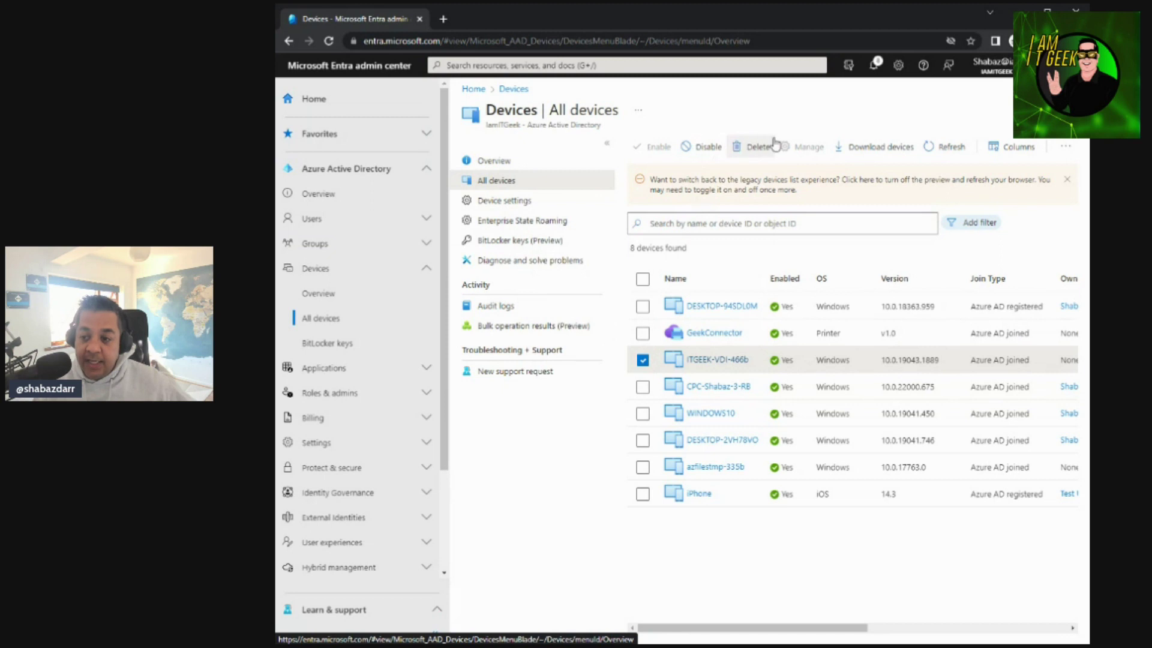
click(642, 360)
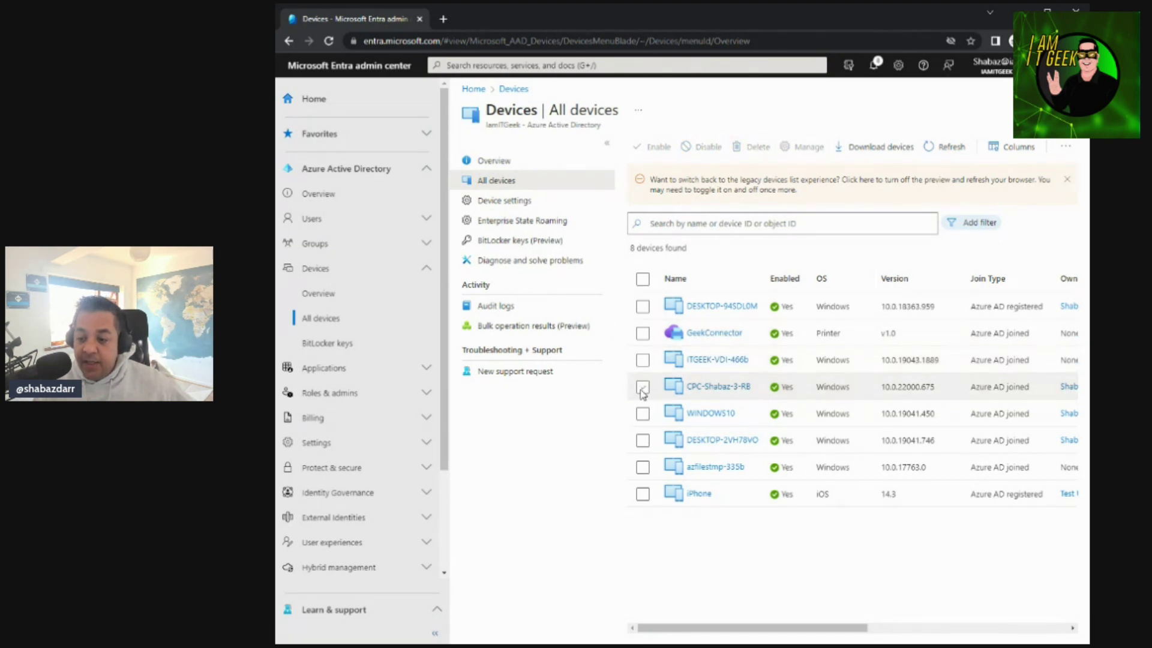
click(642, 387)
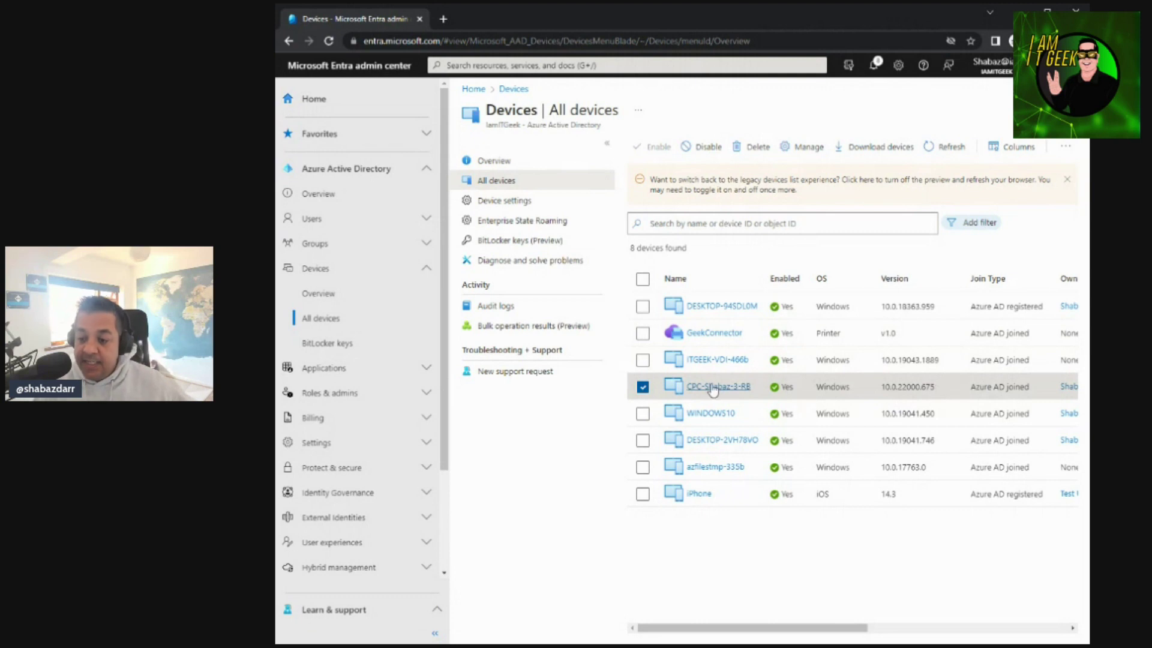
click(804, 150)
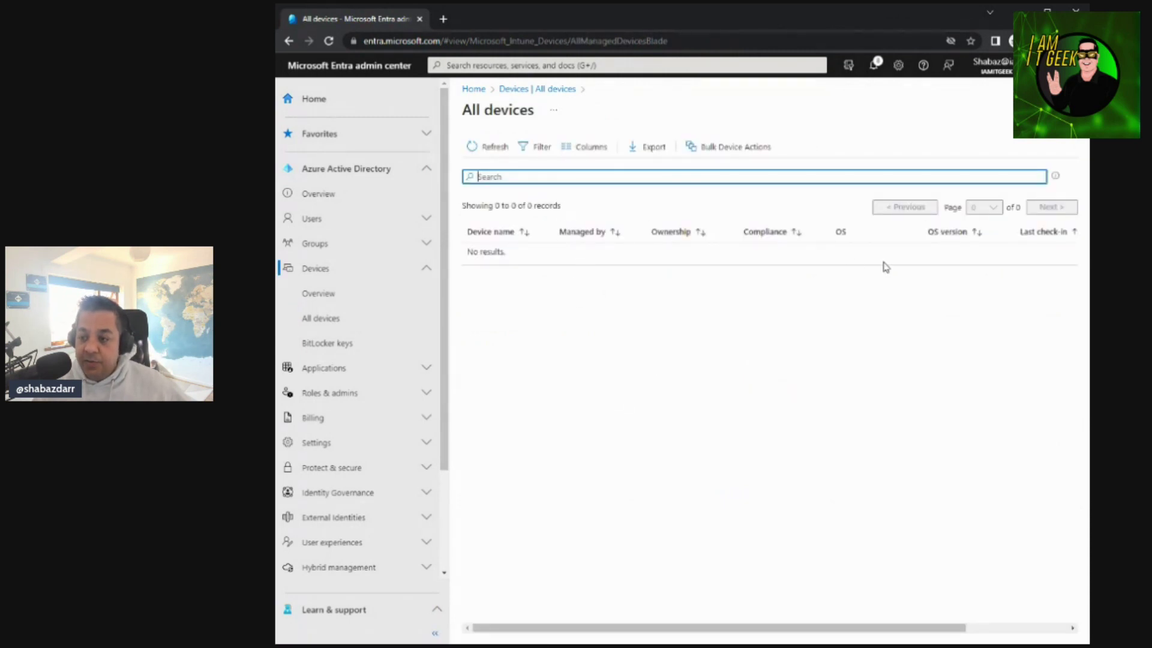
triple_click(513, 252)
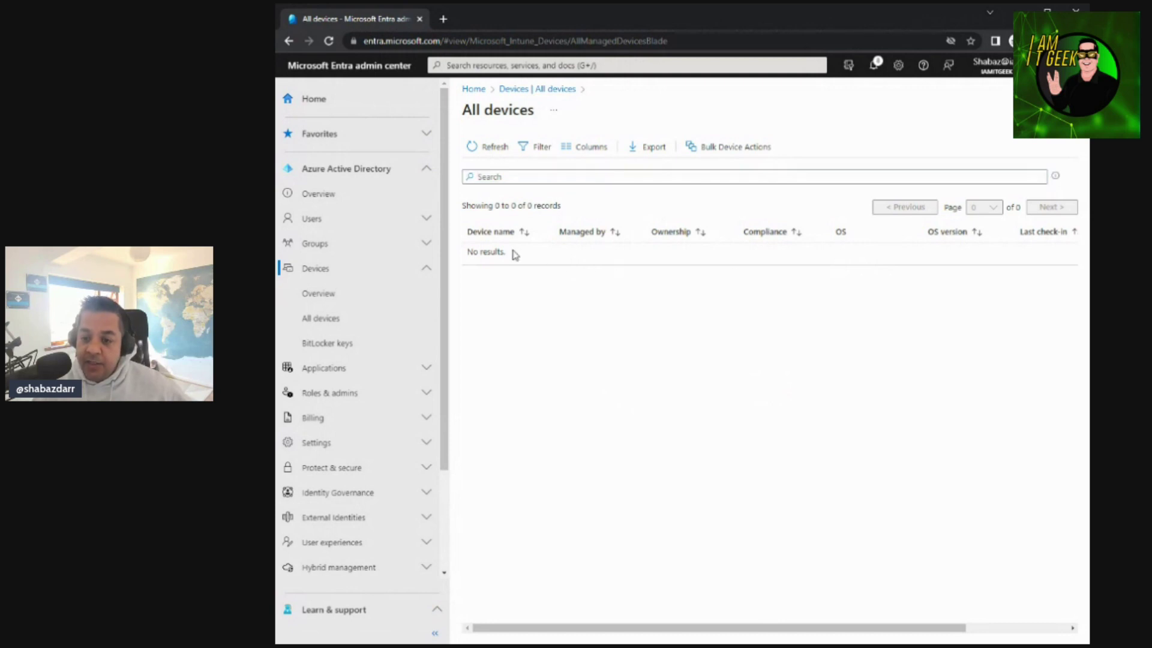
click(551, 91)
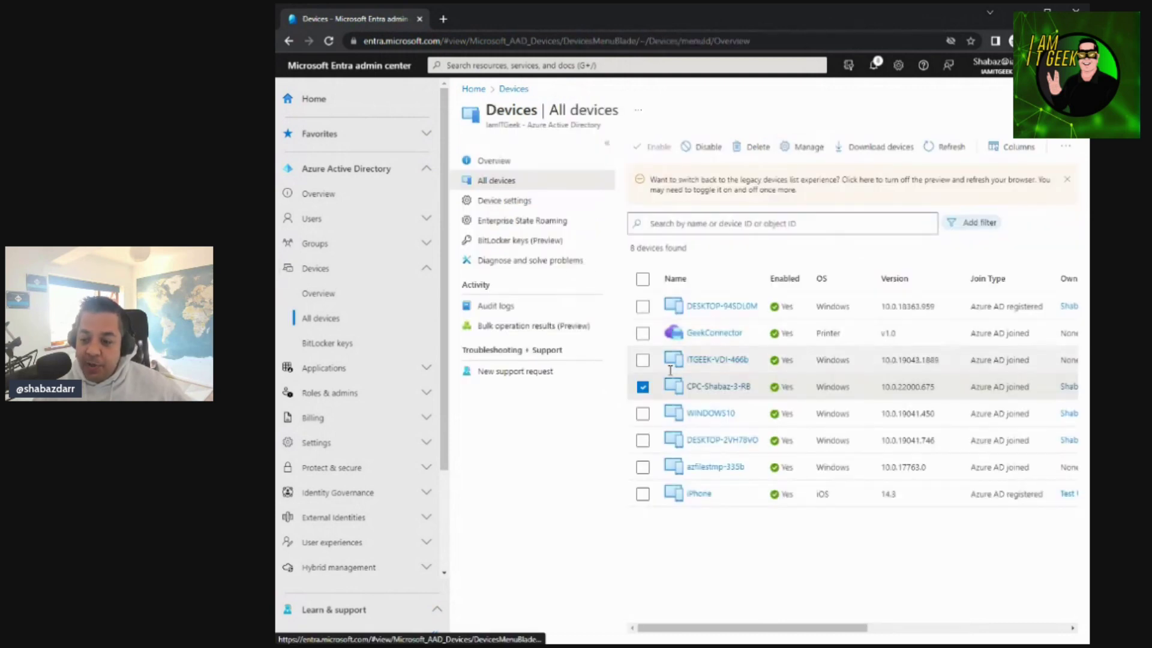
click(642, 388)
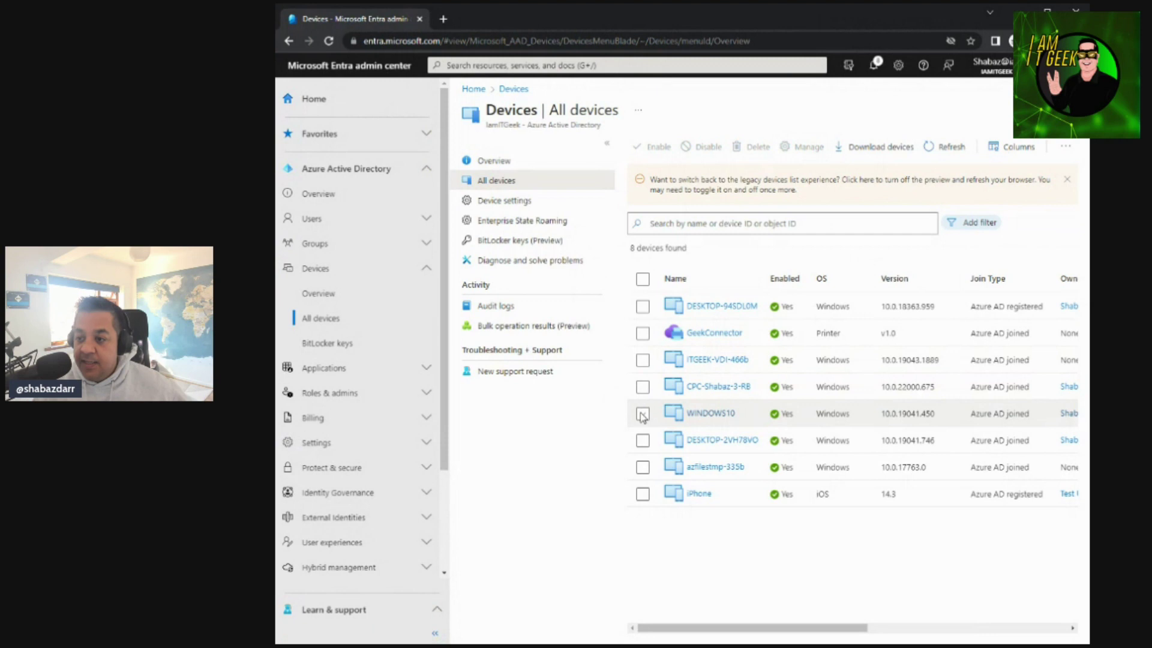
click(642, 413)
click(641, 439)
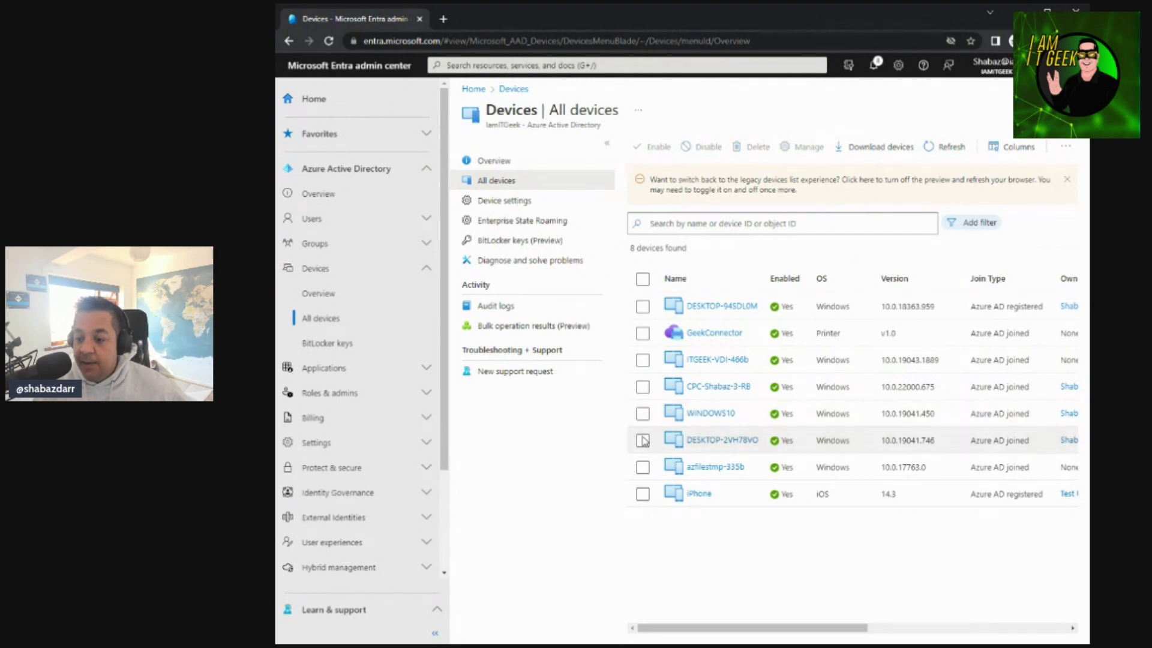
click(642, 441)
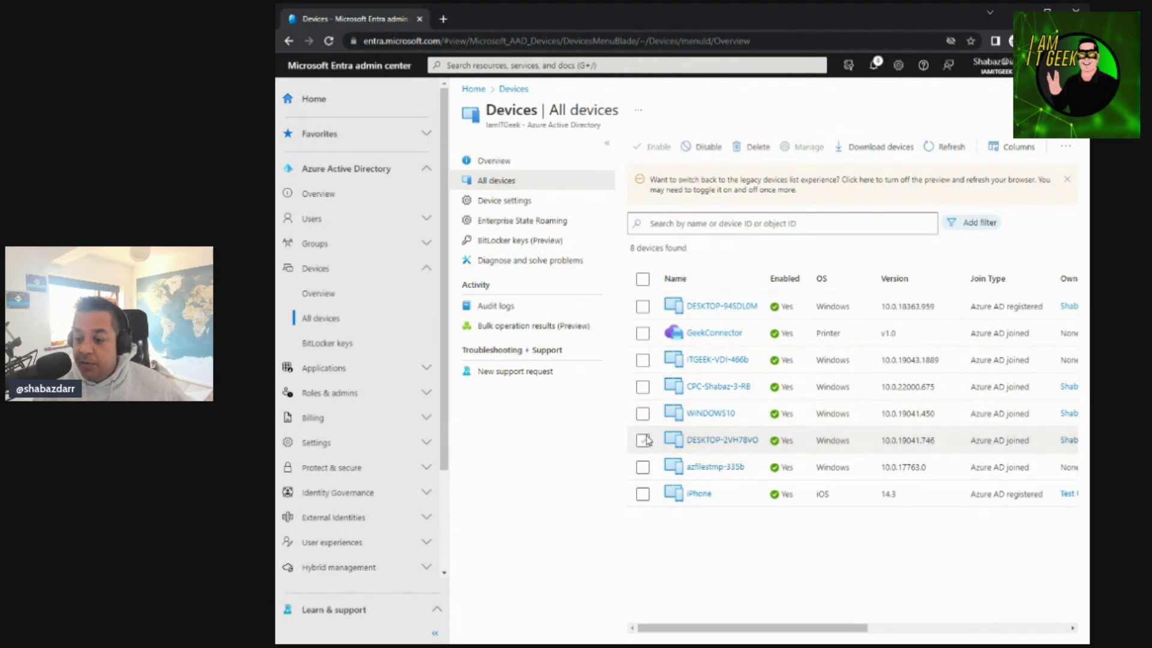
click(642, 467)
click(642, 467)
click(642, 493)
click(642, 494)
click(642, 307)
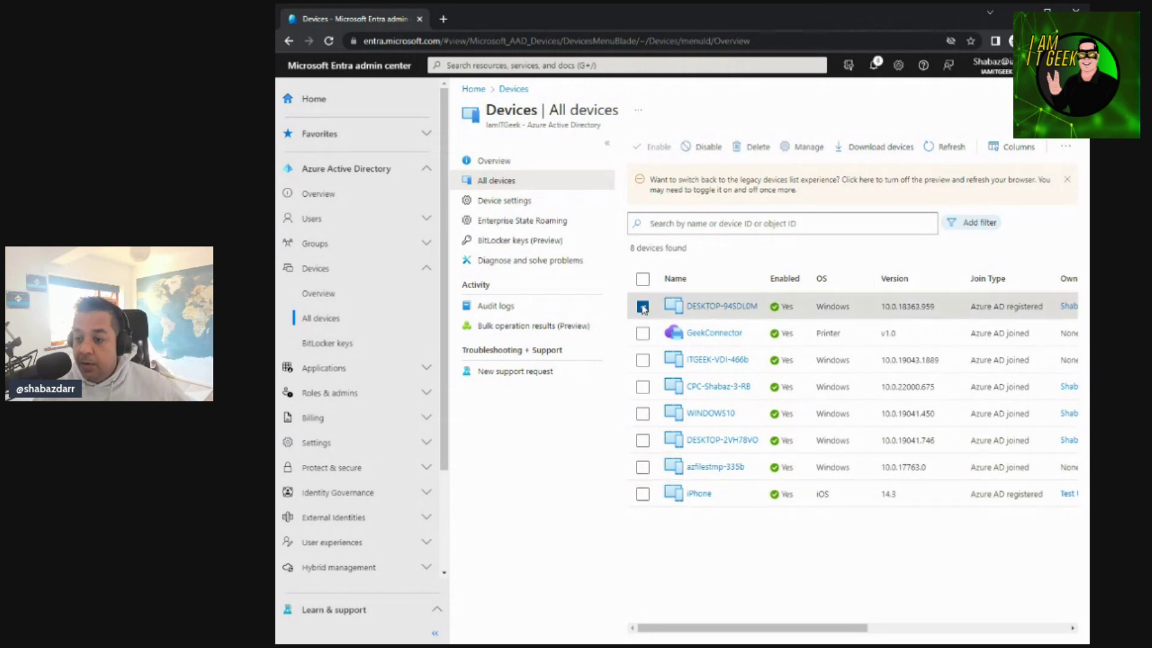
click(789, 147)
click(842, 175)
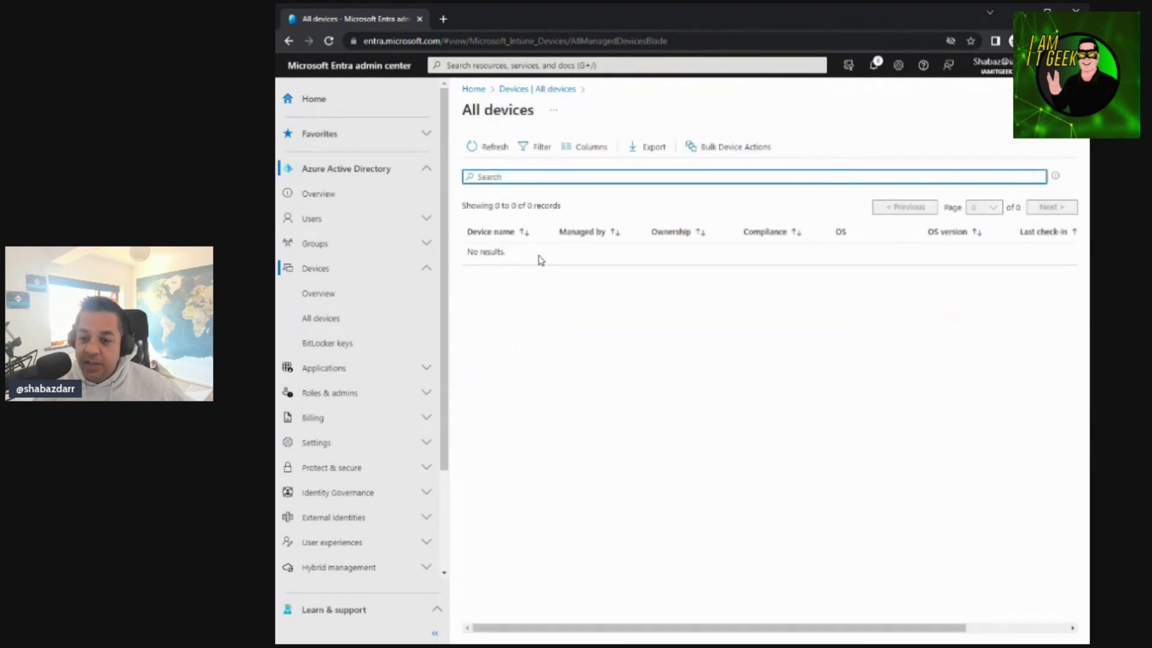
click(552, 90)
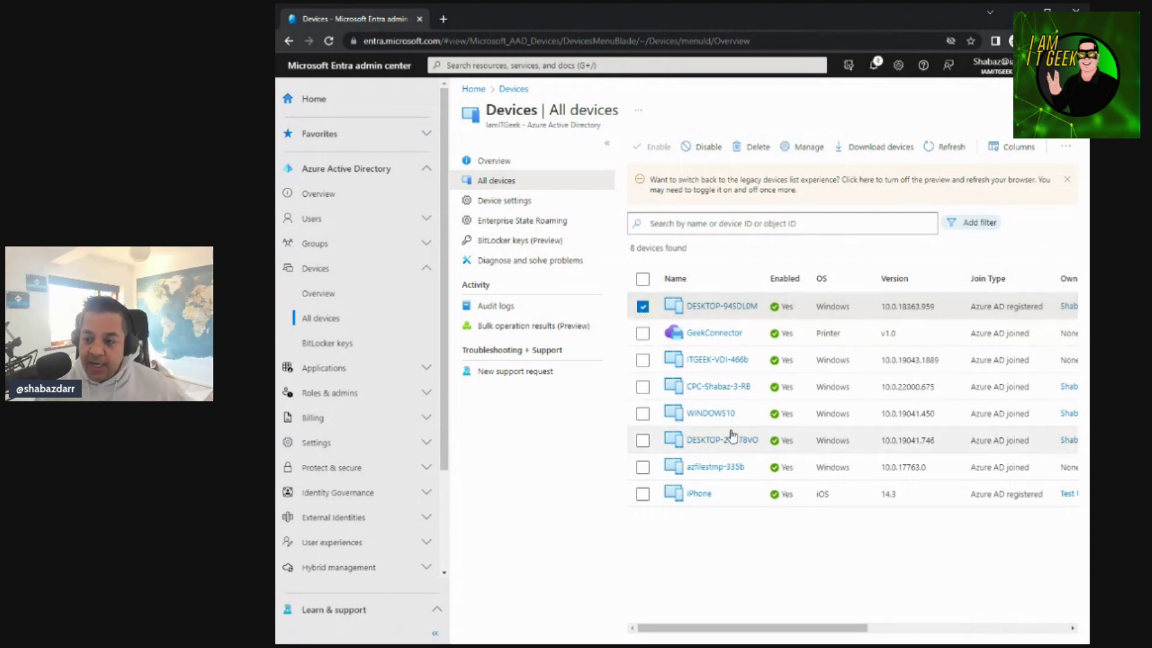
click(642, 307)
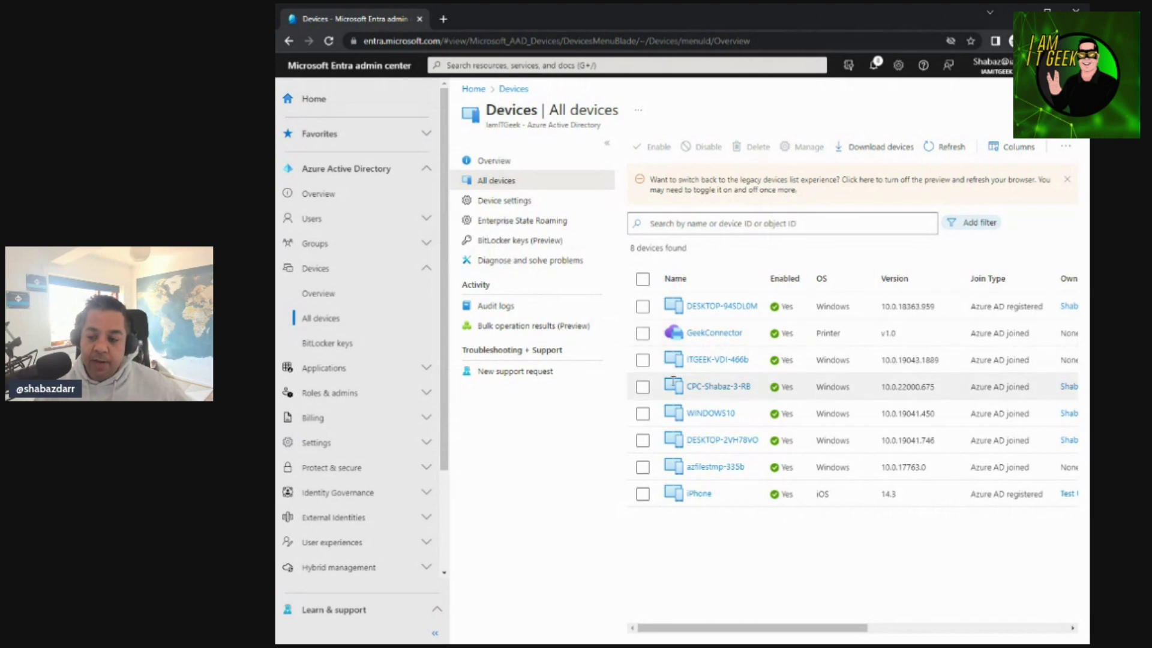
click(671, 306)
click(699, 307)
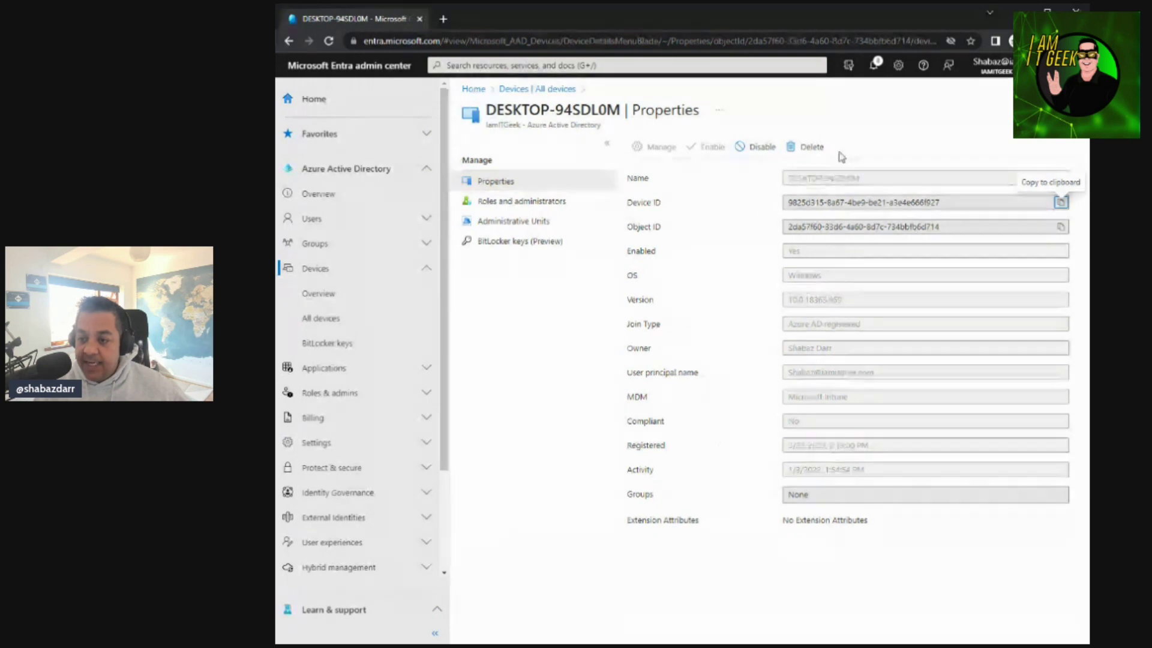
click(537, 89)
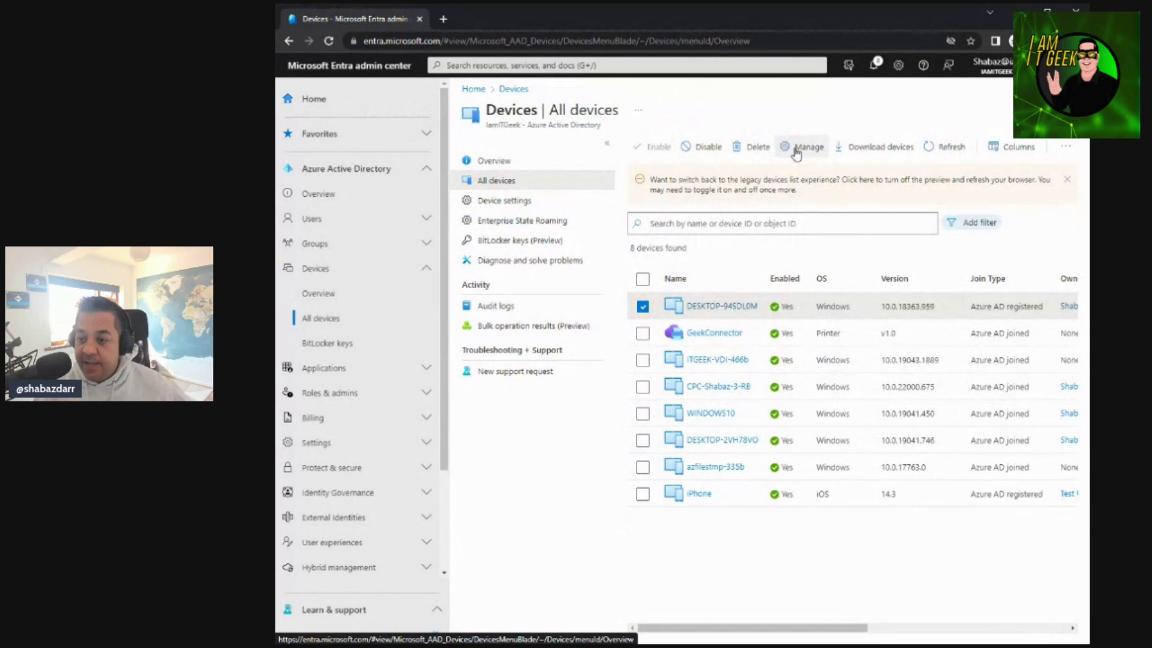
drag(807, 631, 980, 628)
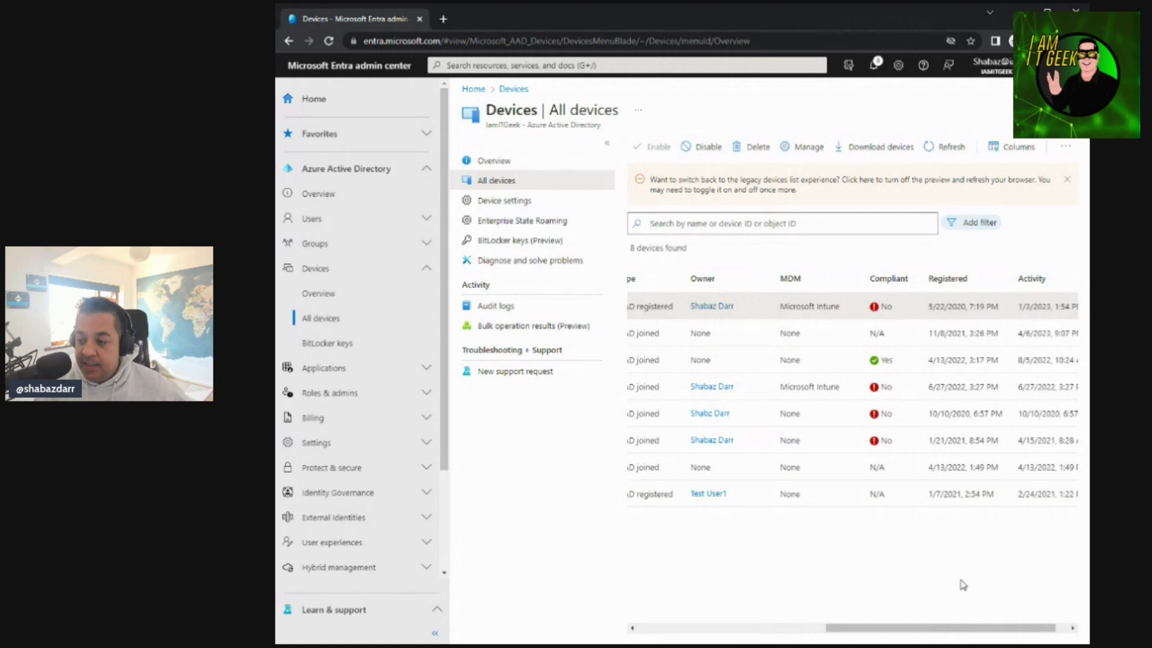
drag(940, 629, 956, 630)
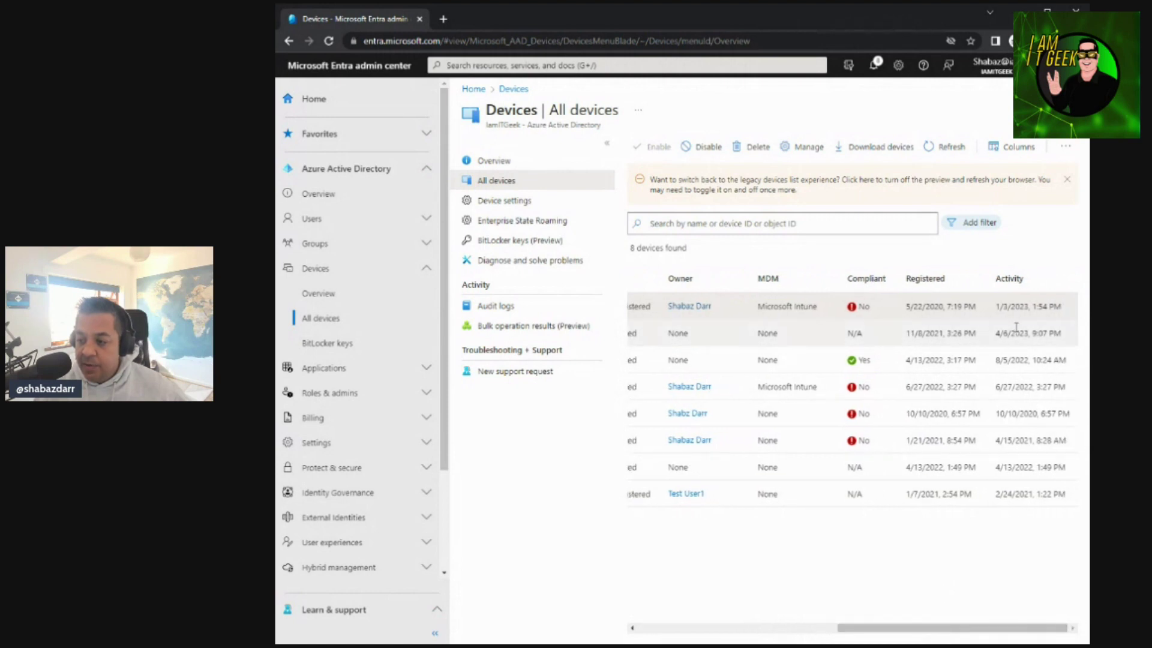
drag(929, 629, 726, 640)
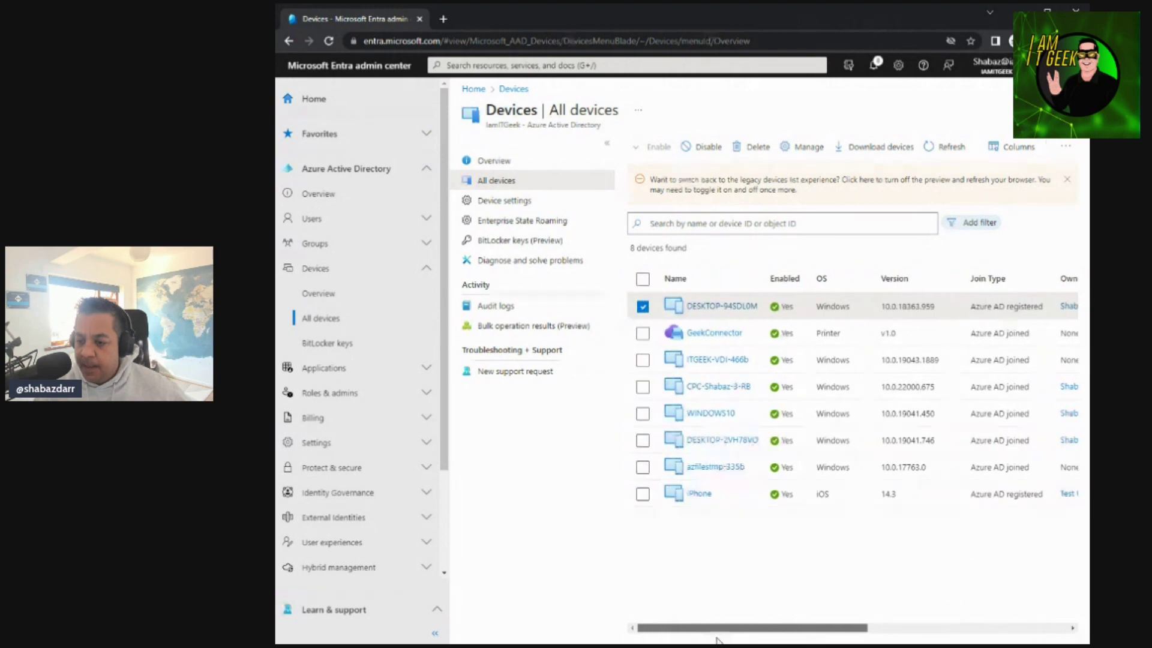
click(731, 307)
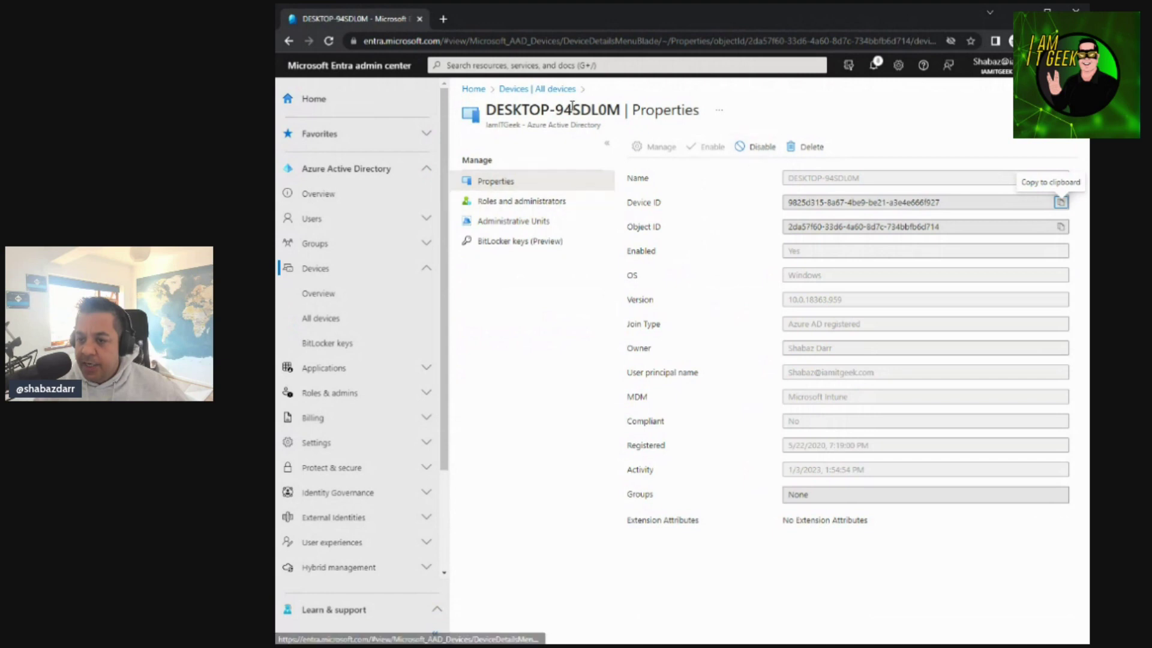
click(540, 89)
click(794, 147)
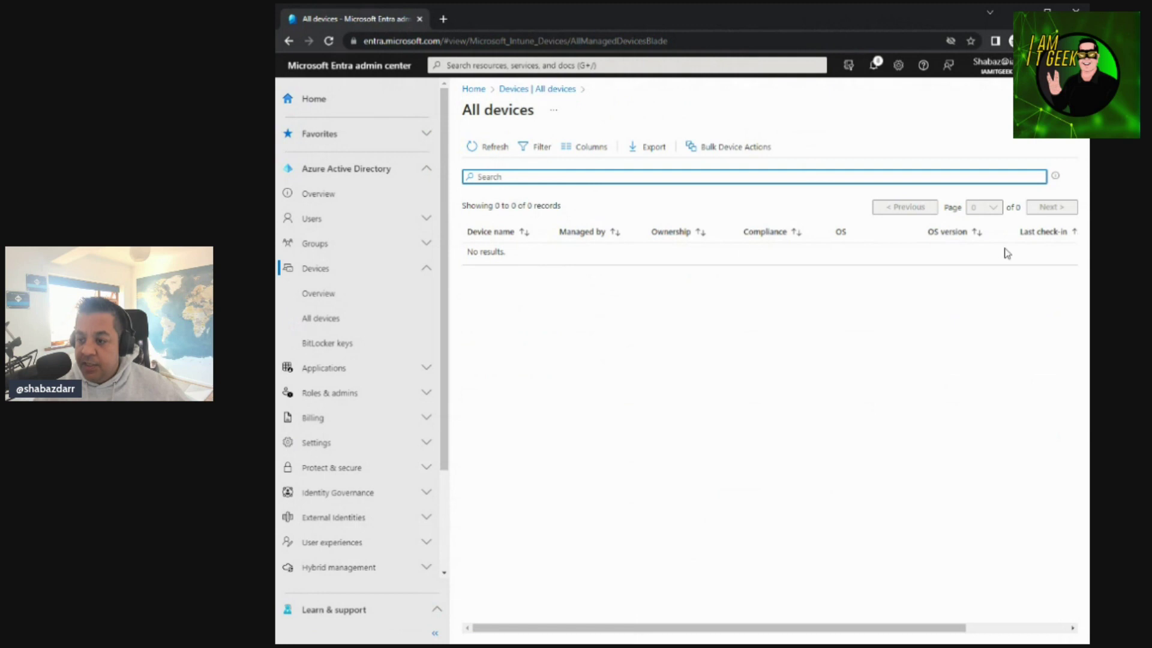
click(487, 147)
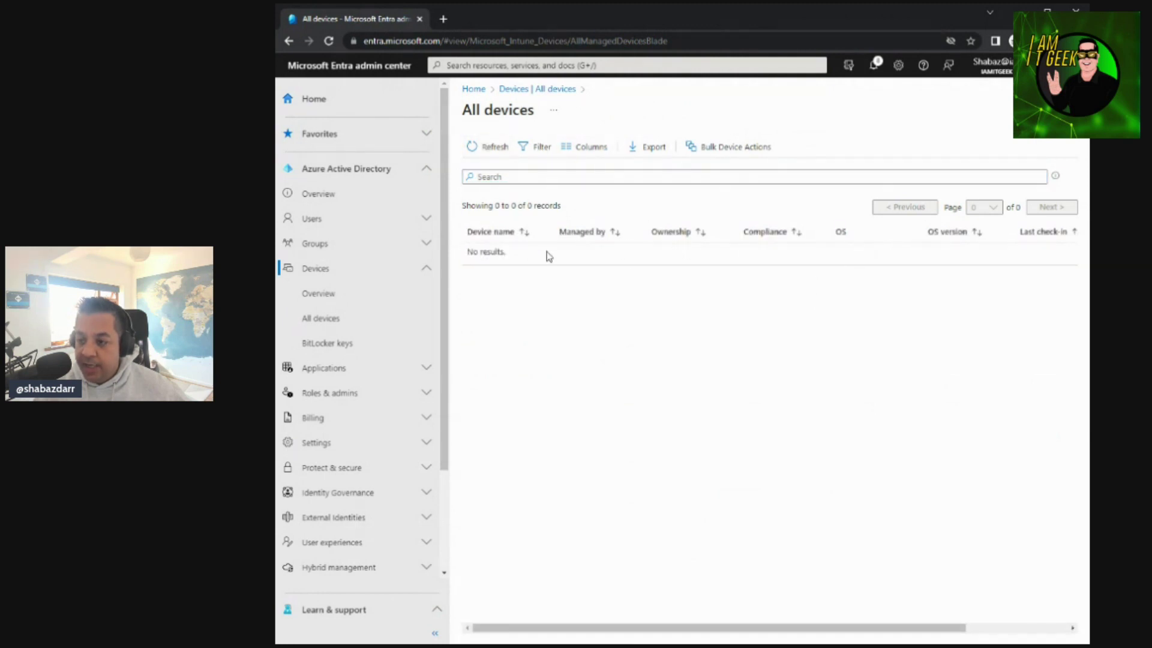
click(562, 89)
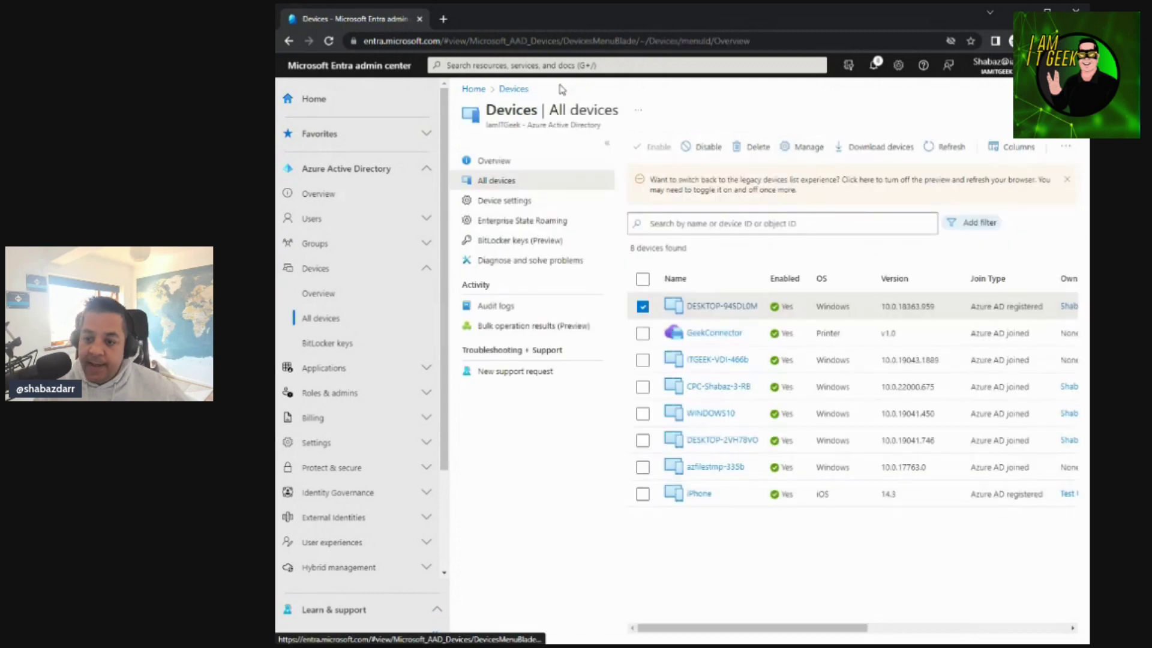
click(643, 307)
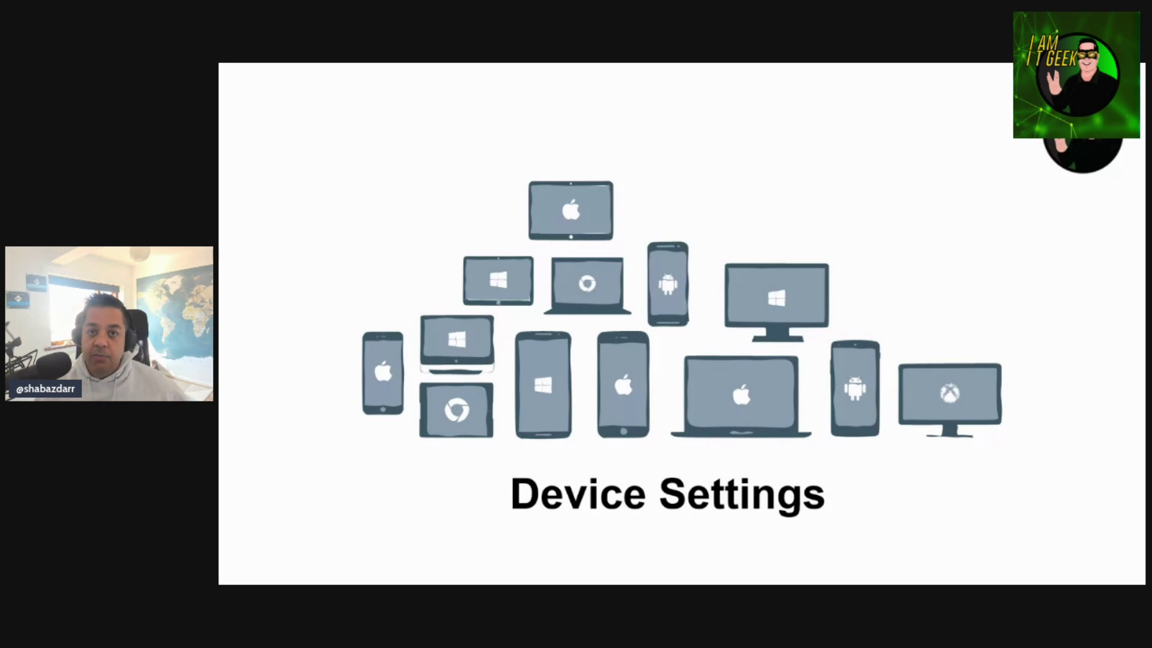
key(alt+Tab)
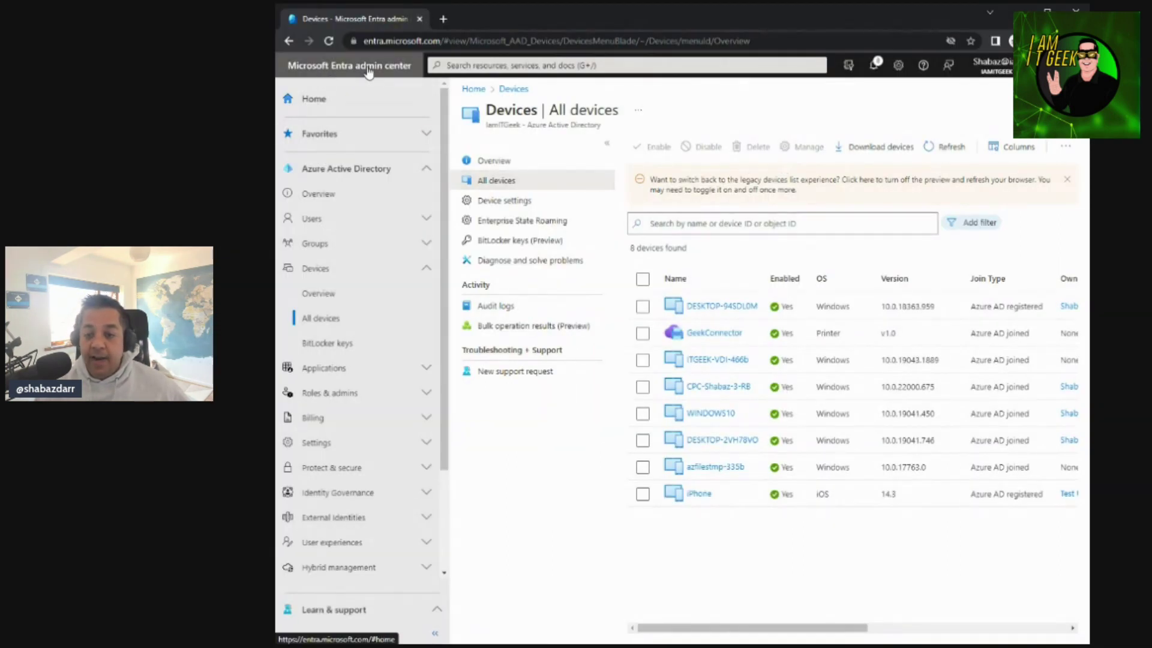
Open Device settings and try Selected and None for 'Users may join devices to Azure AD', then return to All.
click(499, 203)
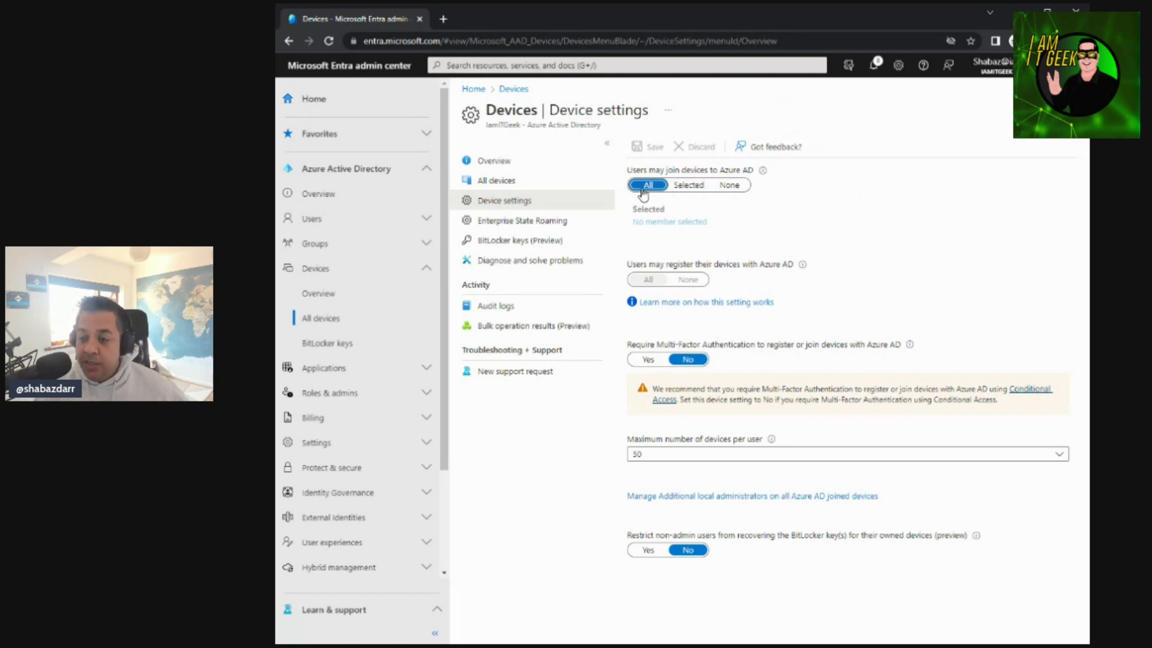
click(696, 186)
click(732, 189)
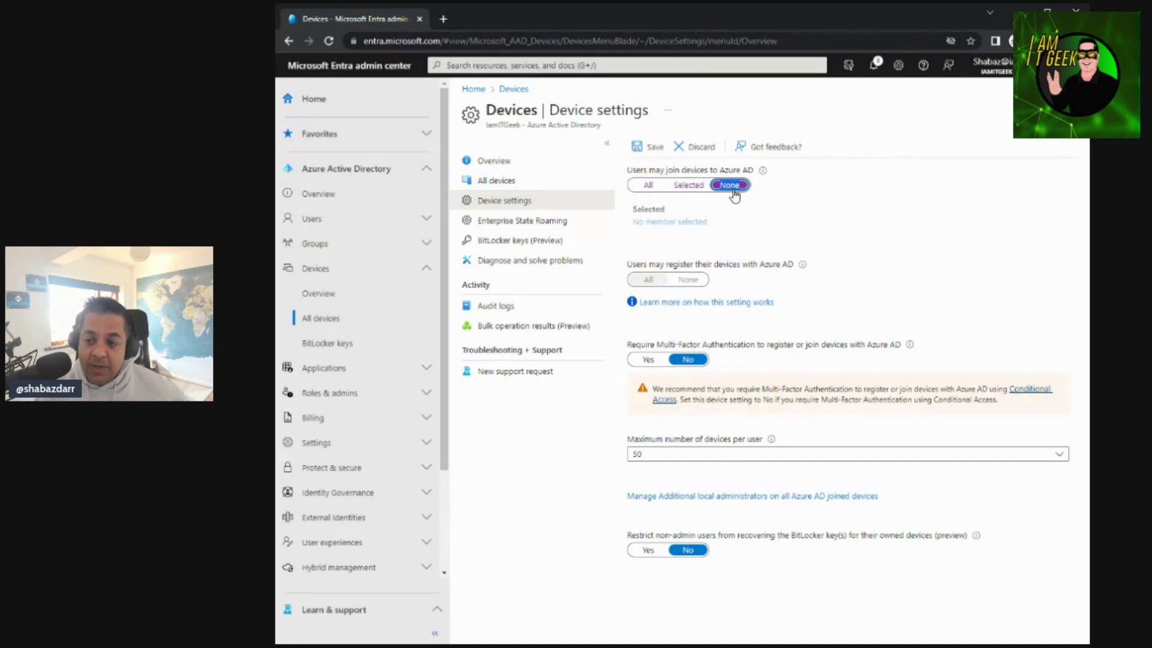
click(649, 186)
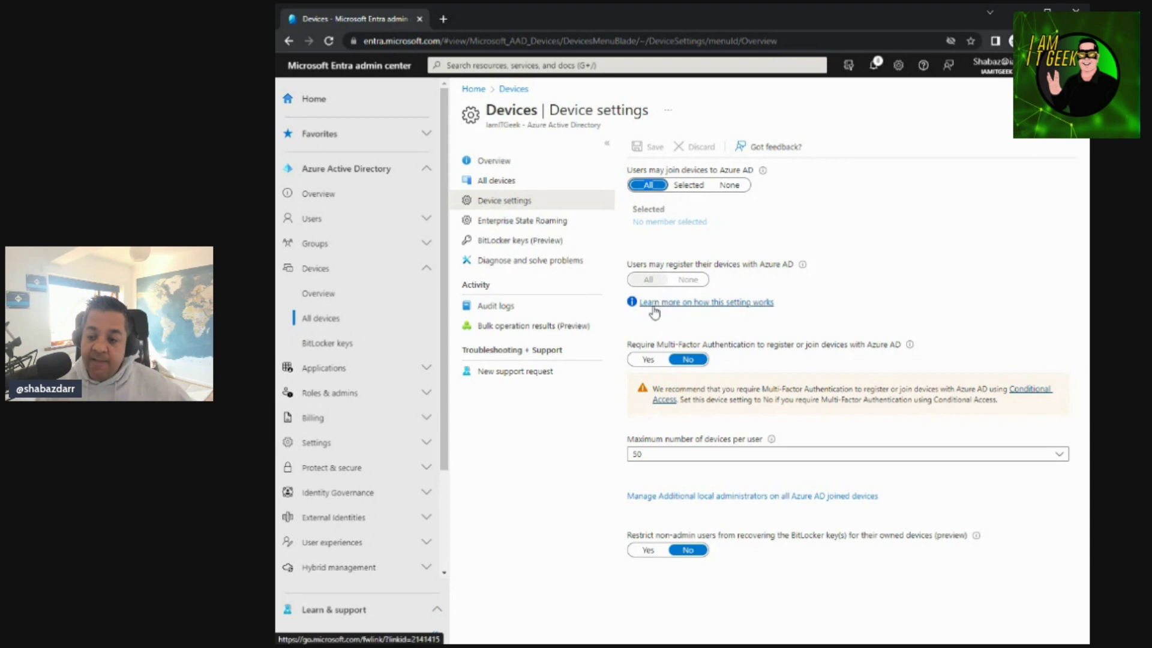
click(730, 186)
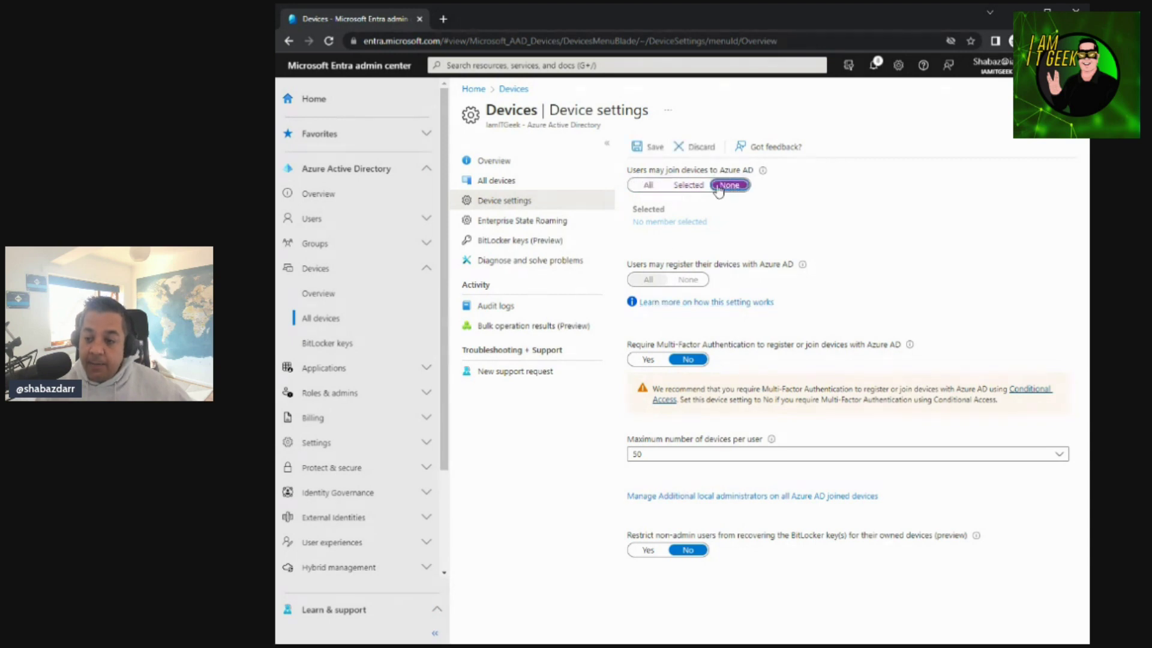
click(688, 185)
click(645, 185)
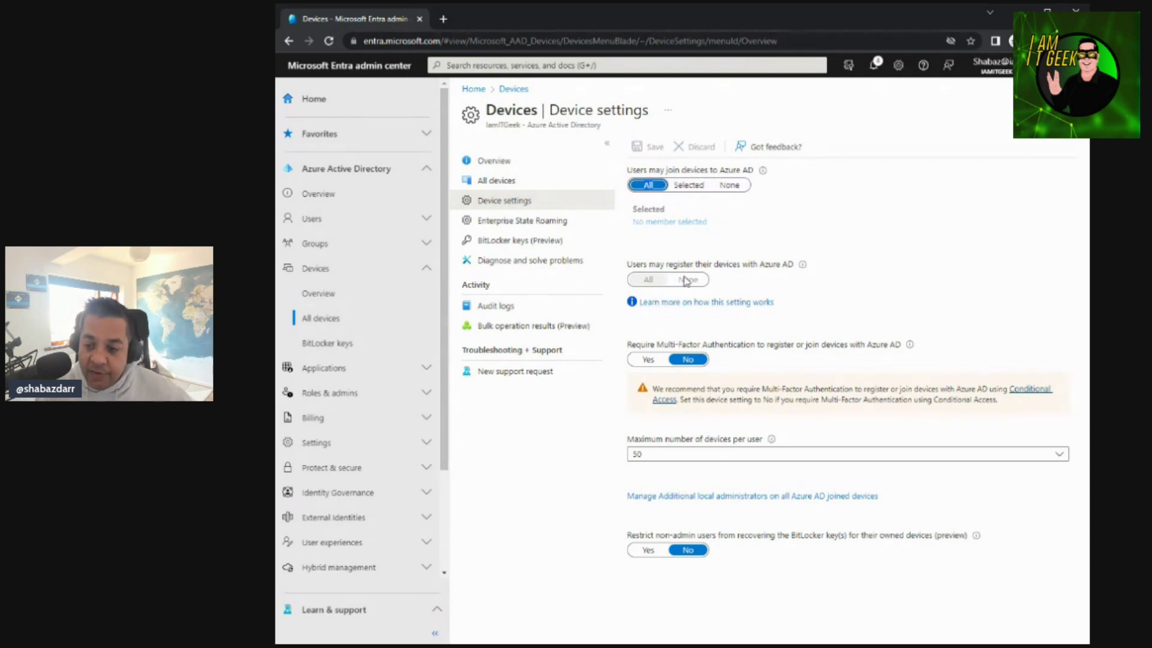
mouse_move(803, 268)
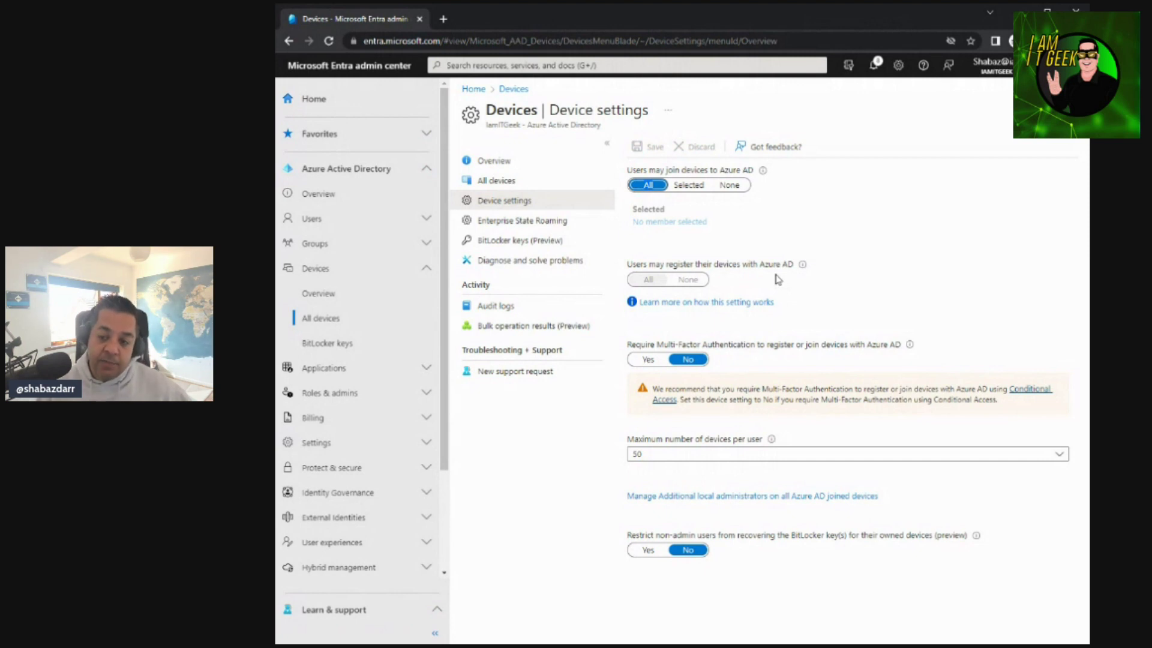
click(663, 284)
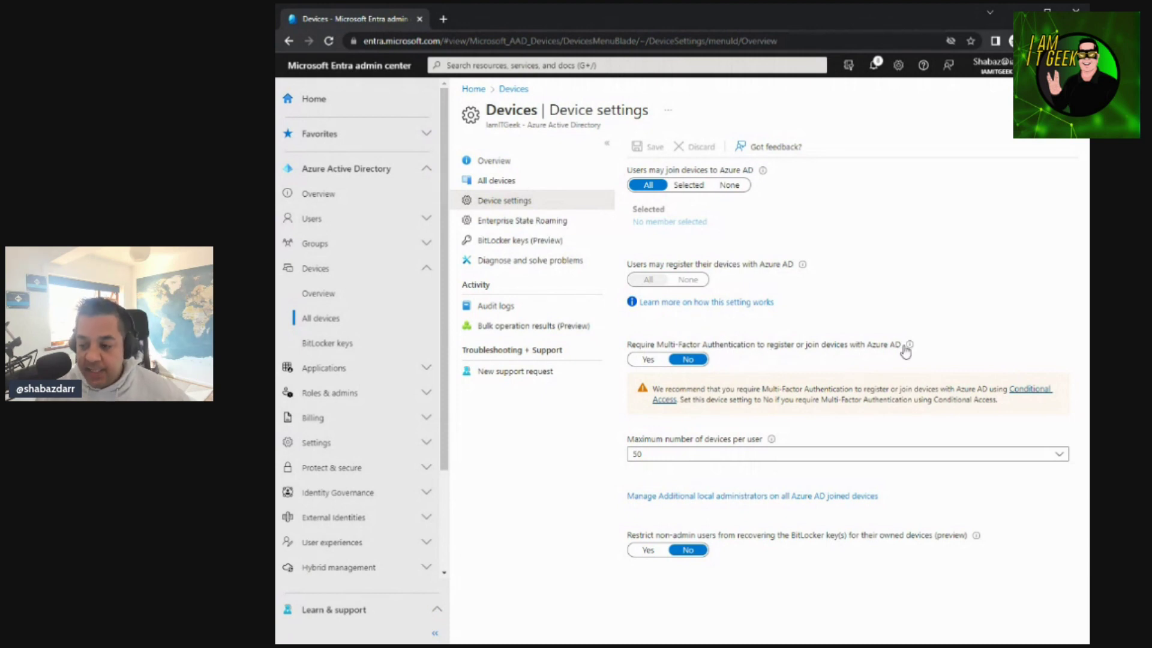
click(643, 369)
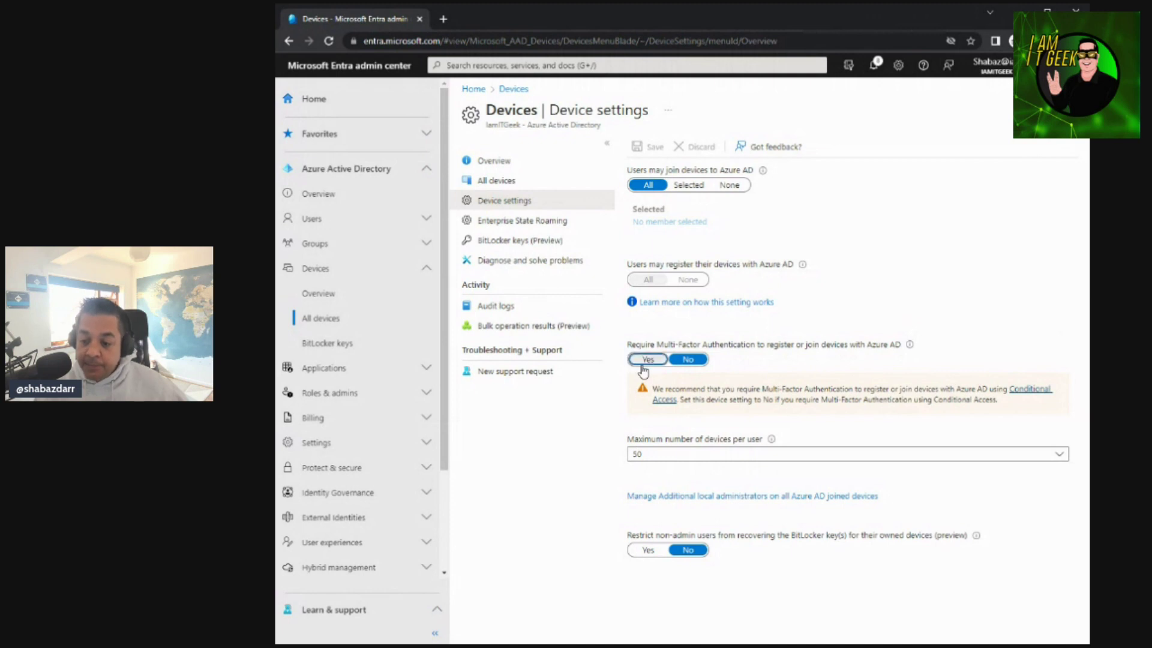
click(688, 360)
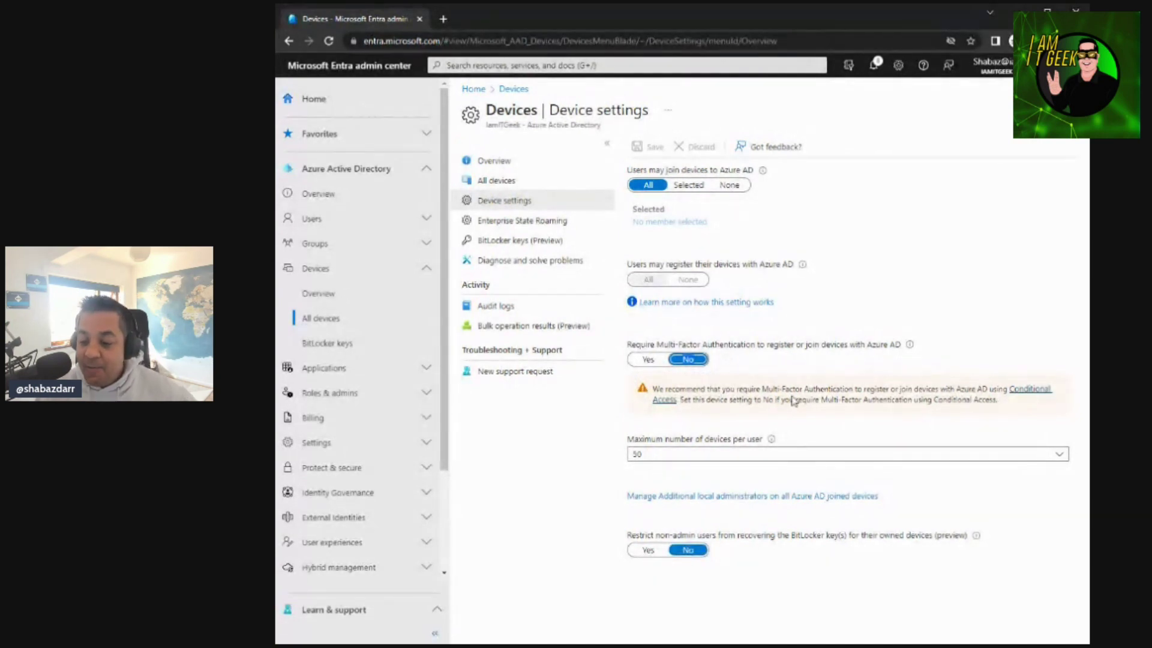
Set 'Maximum number of devices per user' to 20 (Recommended) instead of 50.
click(711, 455)
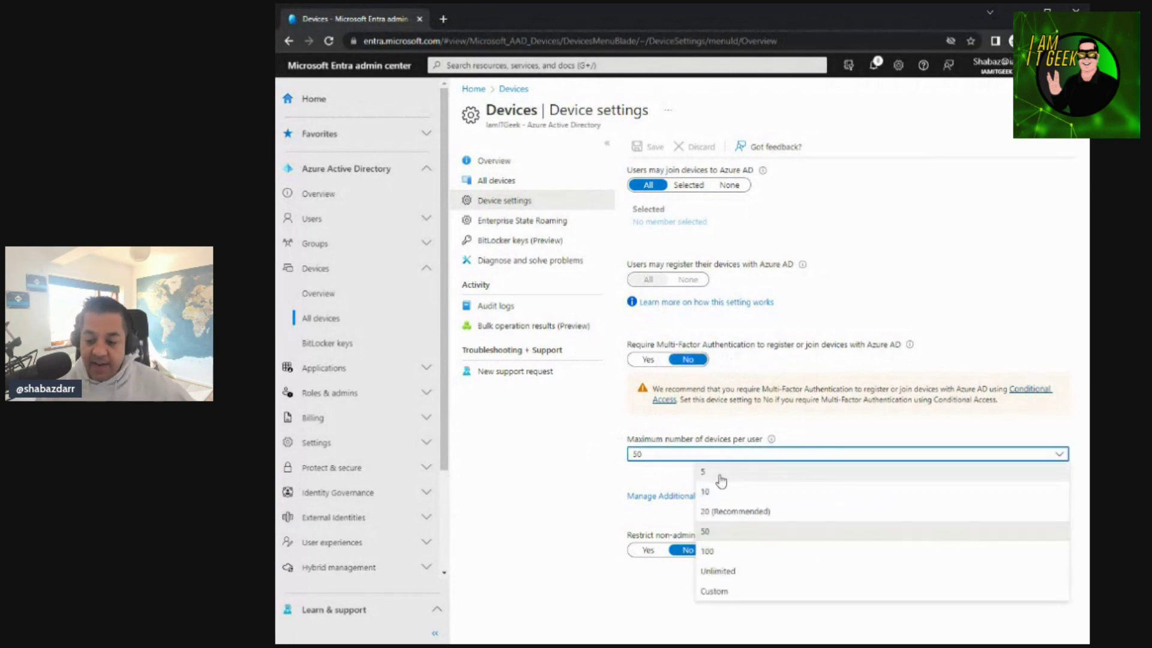
click(741, 515)
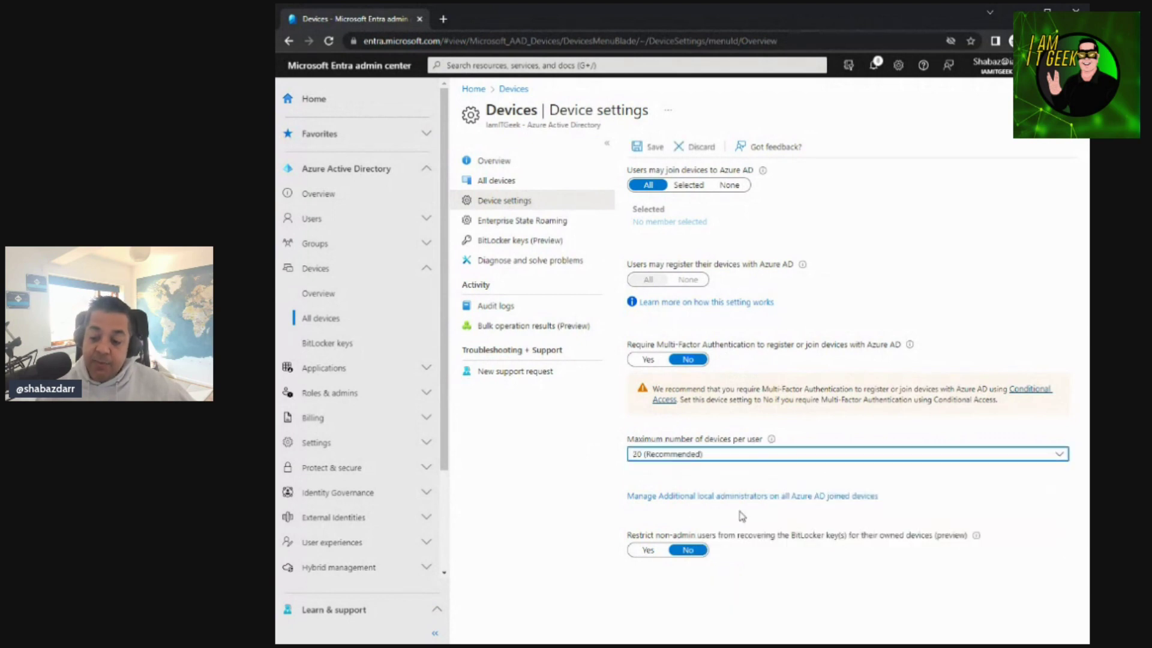
click(702, 459)
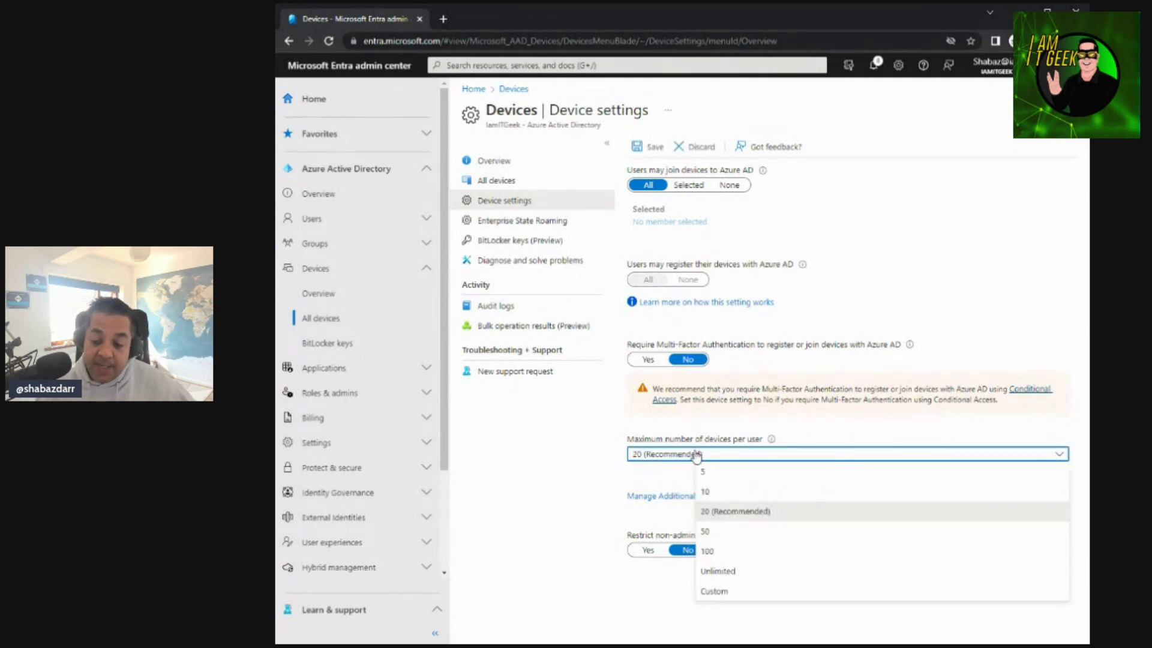
click(733, 513)
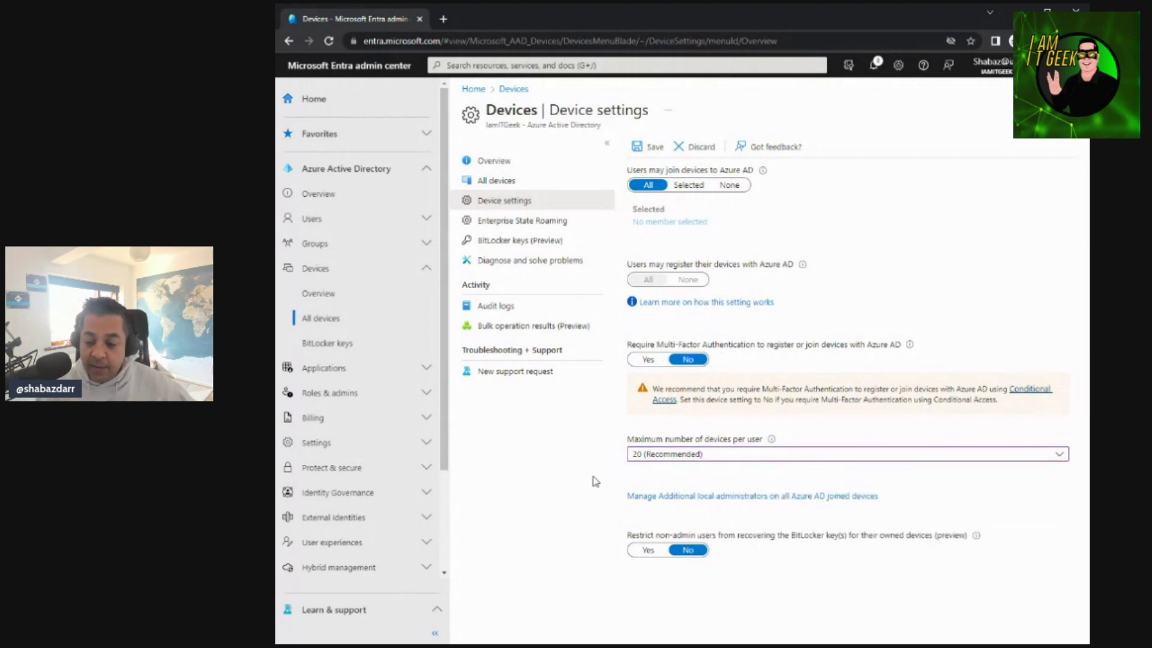
click(809, 500)
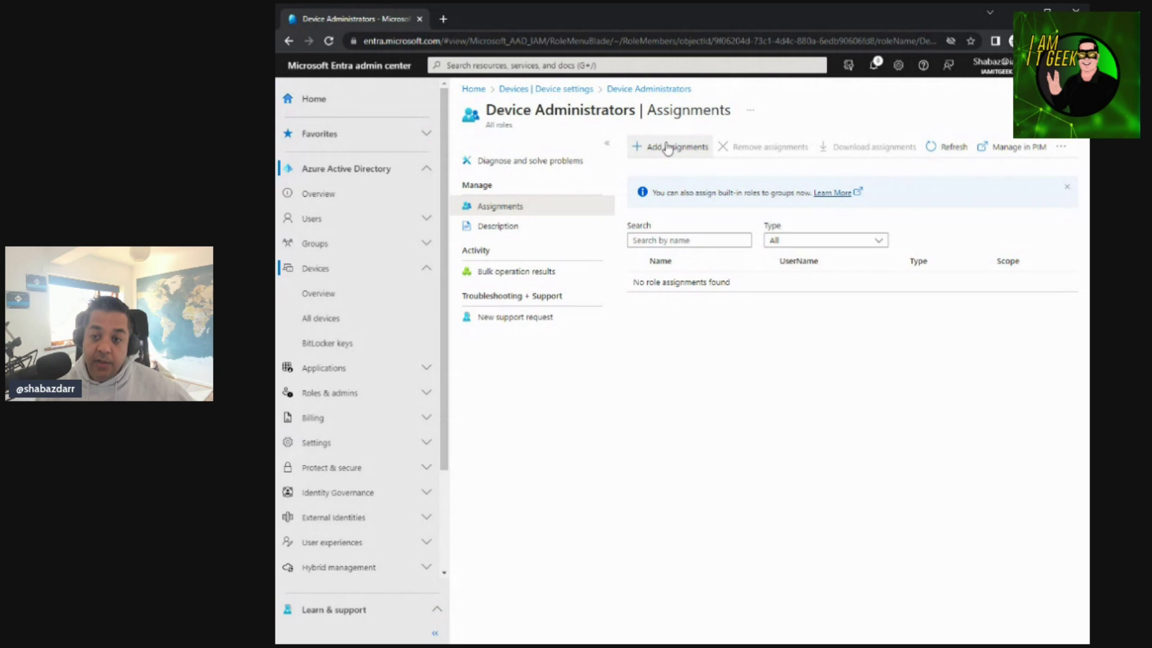
click(566, 92)
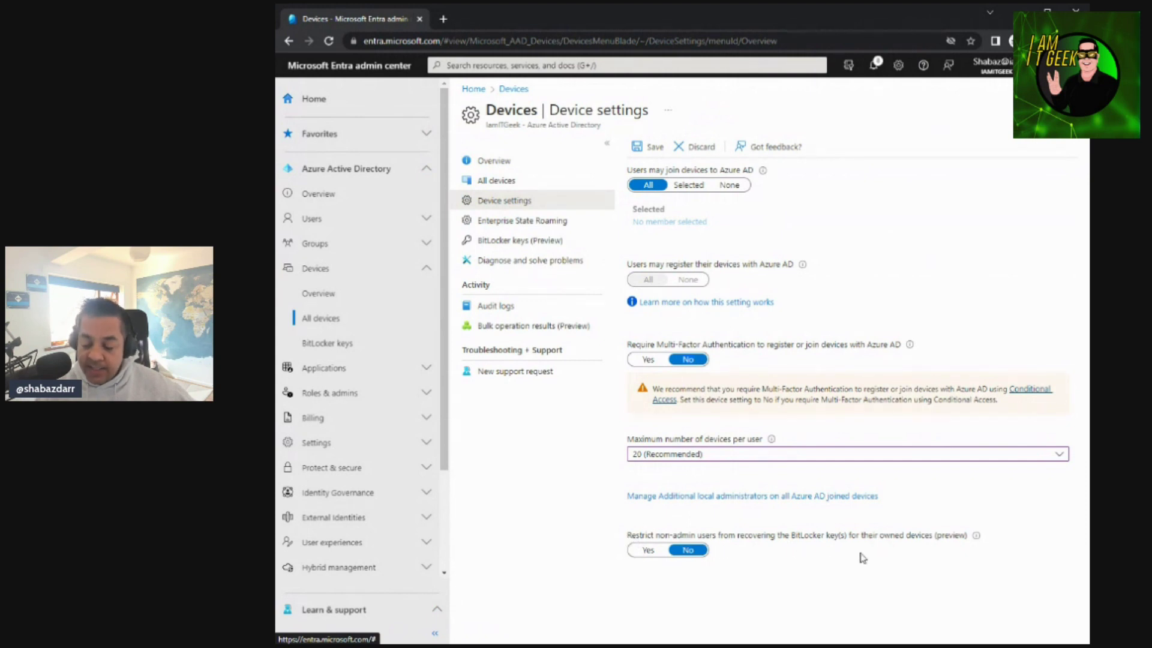
Leave the BitLocker key recovery restriction on No and discard the unsaved device setting changes.
mouse_move(975, 535)
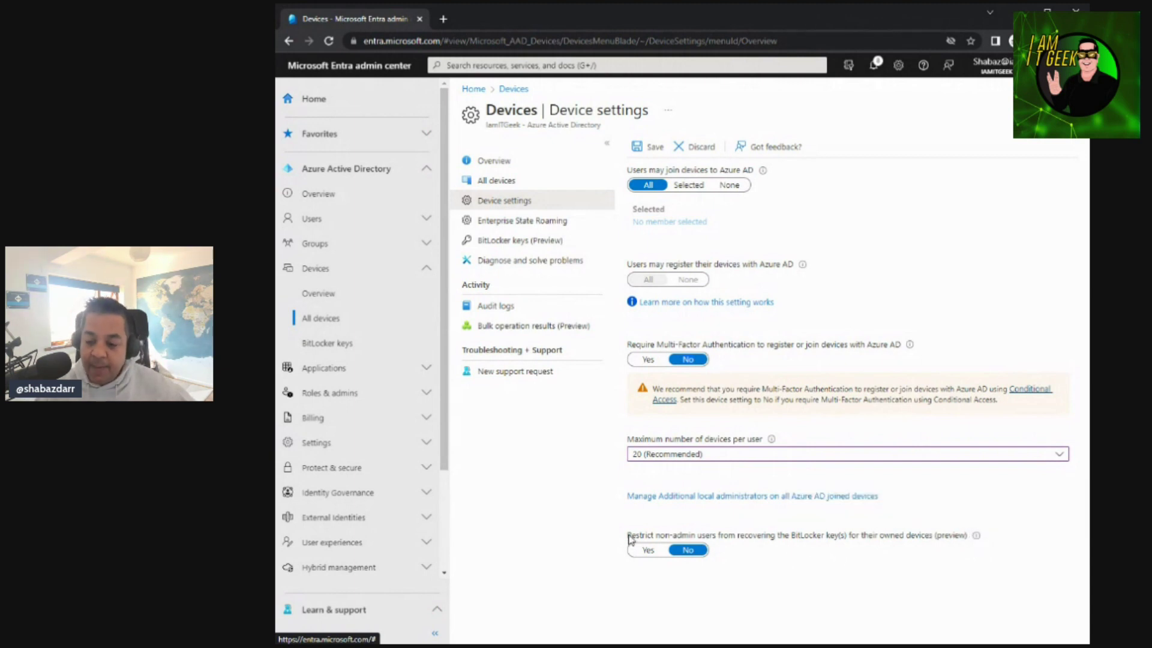
click(648, 550)
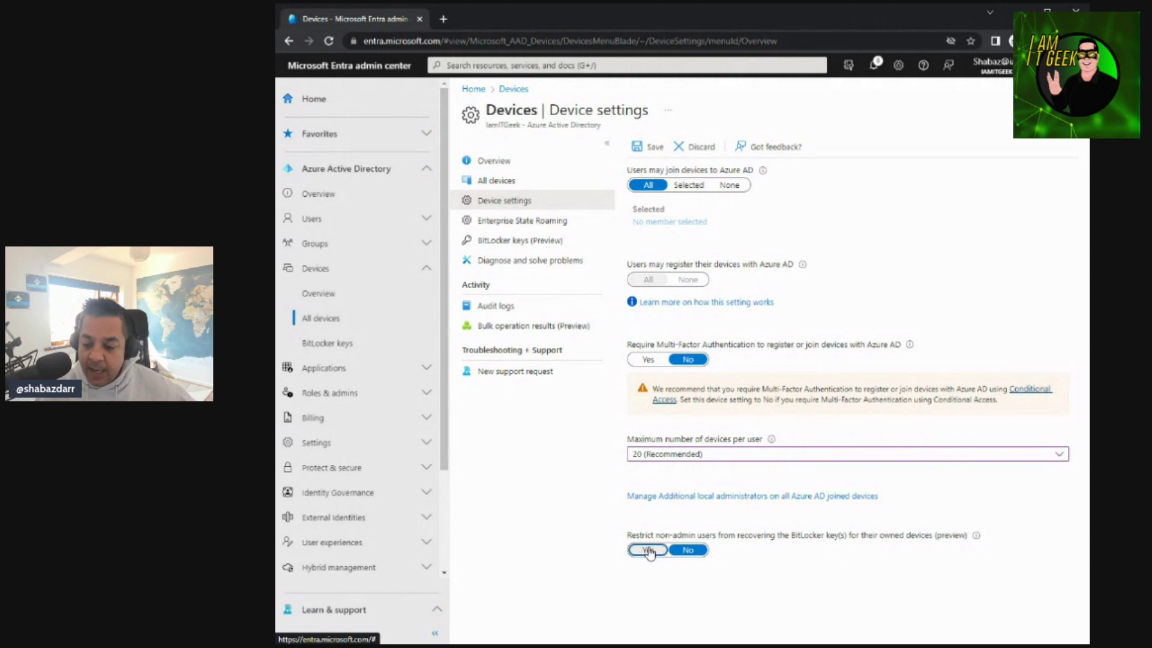
click(688, 548)
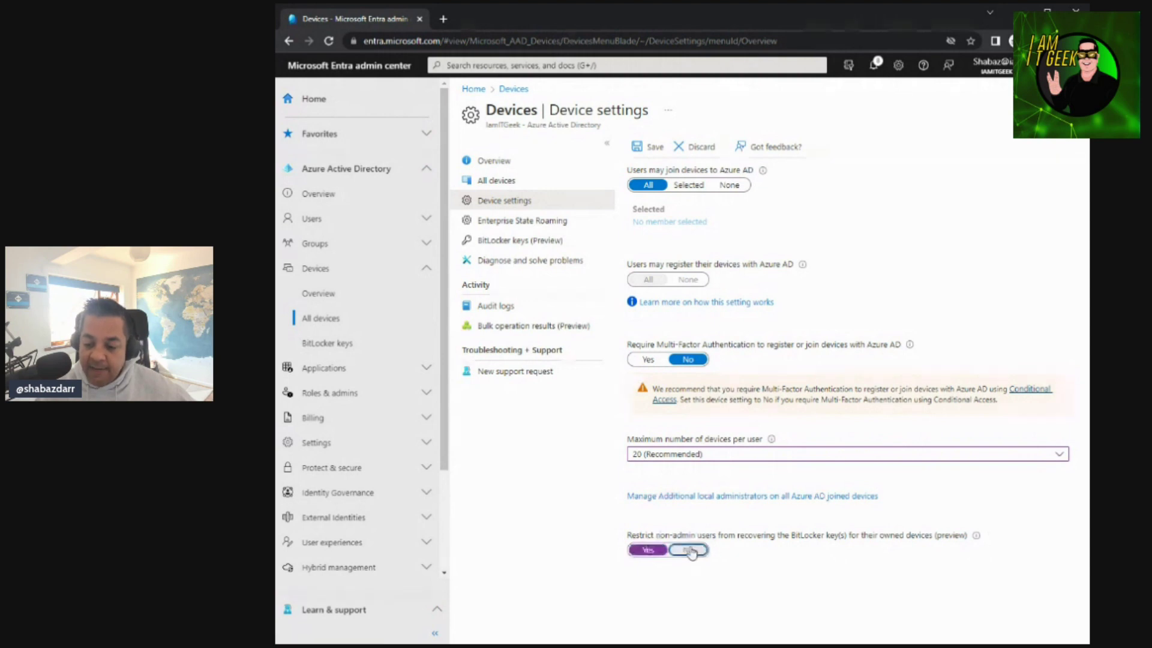
click(641, 550)
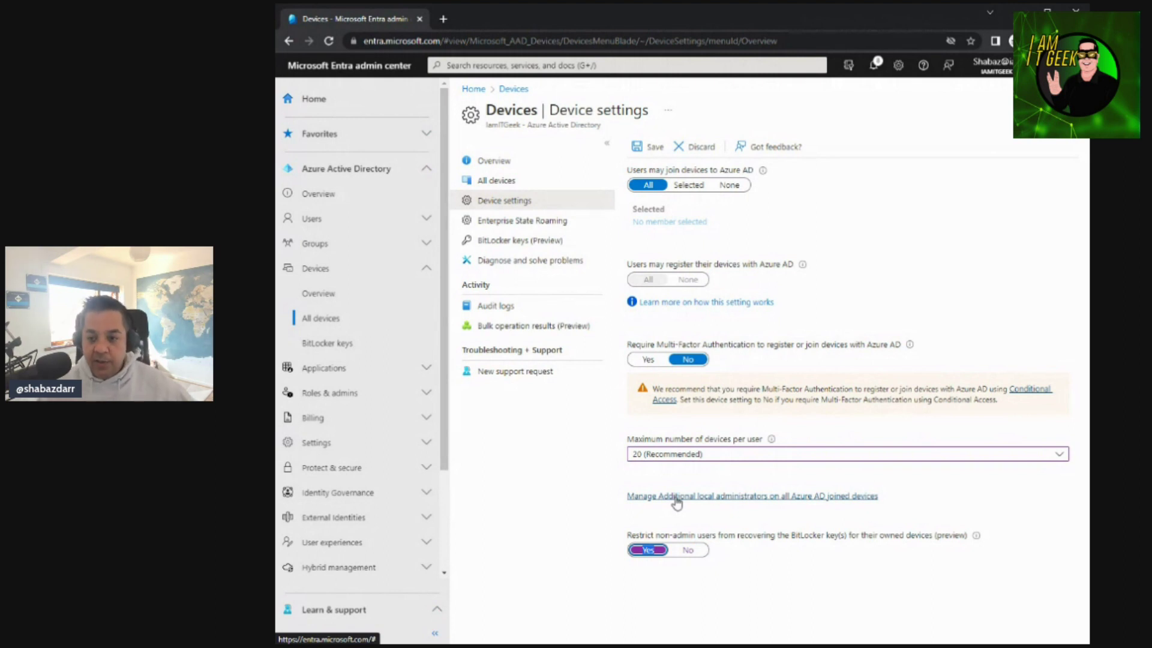
click(686, 553)
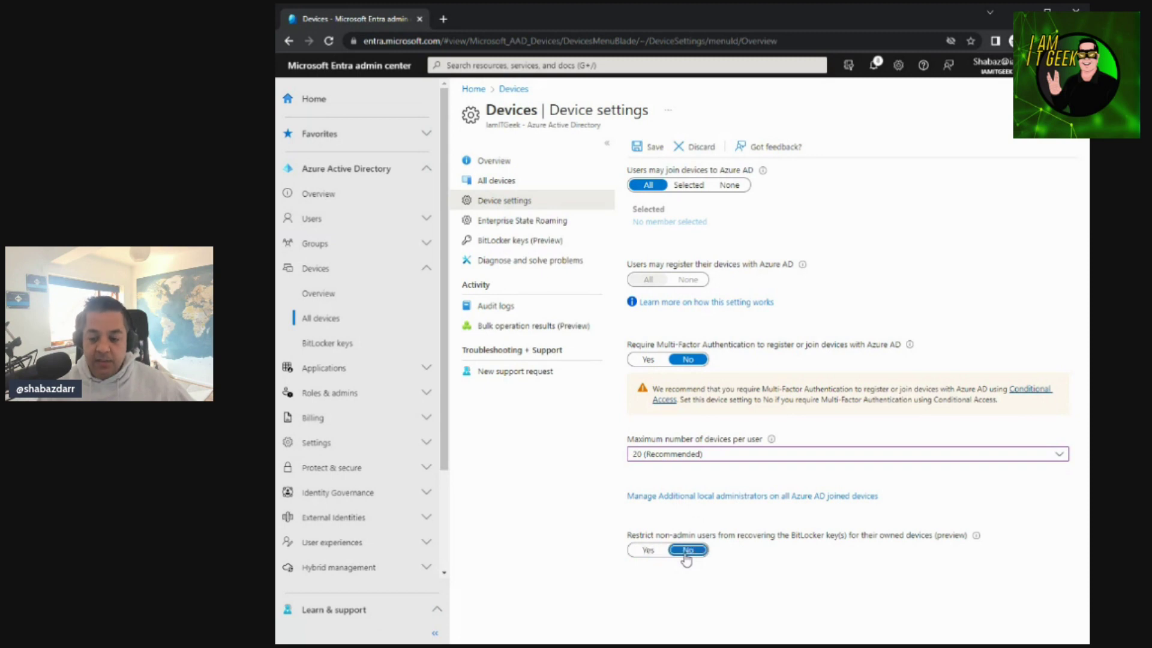
click(703, 158)
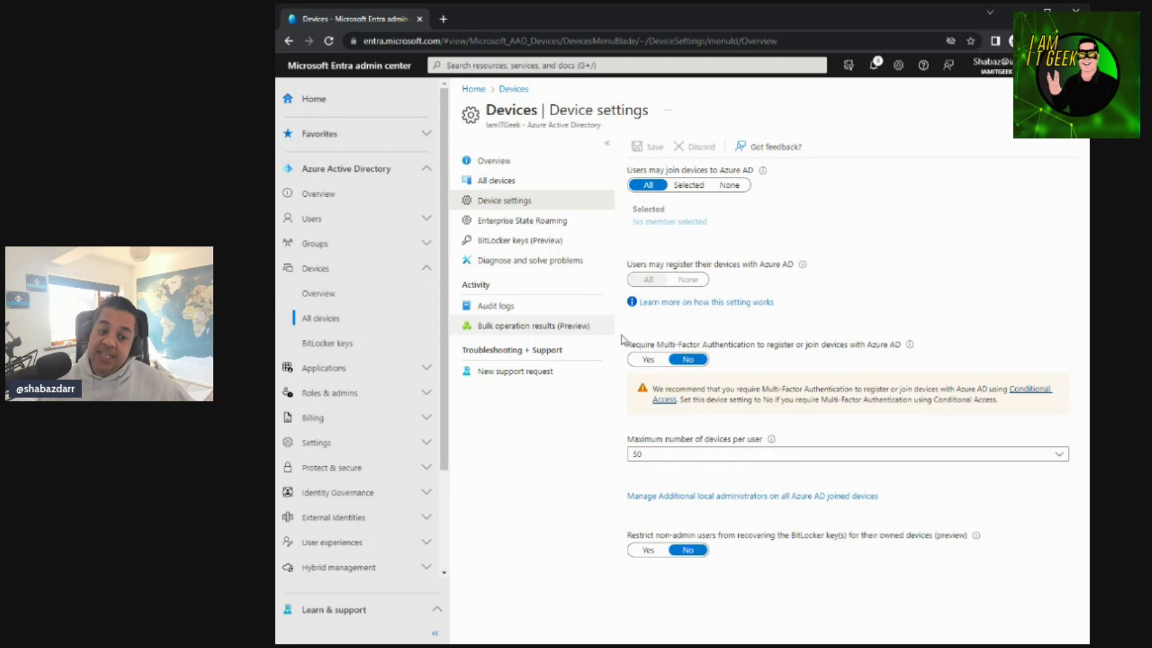